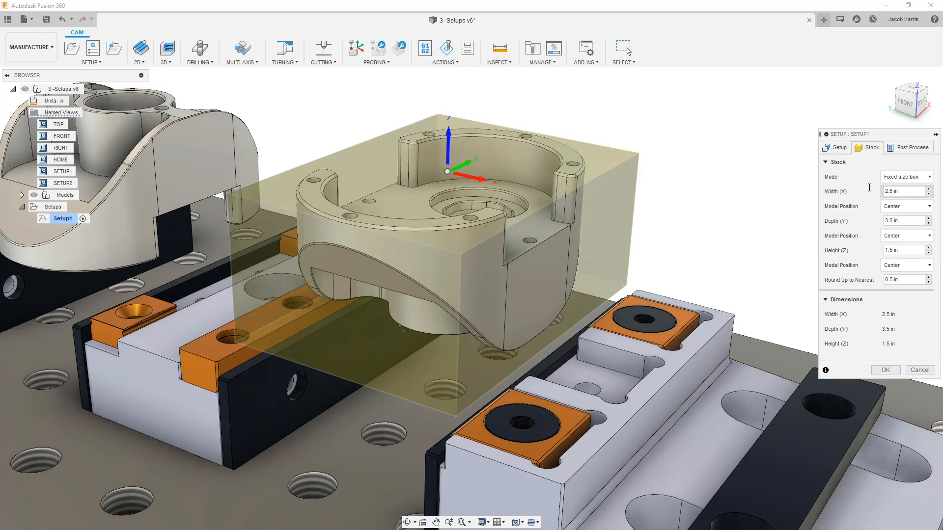
Set the fixed size stock box's height (Z) to 1.8 in and open its vertical model position options.
{"action": "left_click", "coordinate": [898, 251]}
{"action": "type", "text": "1.8"}
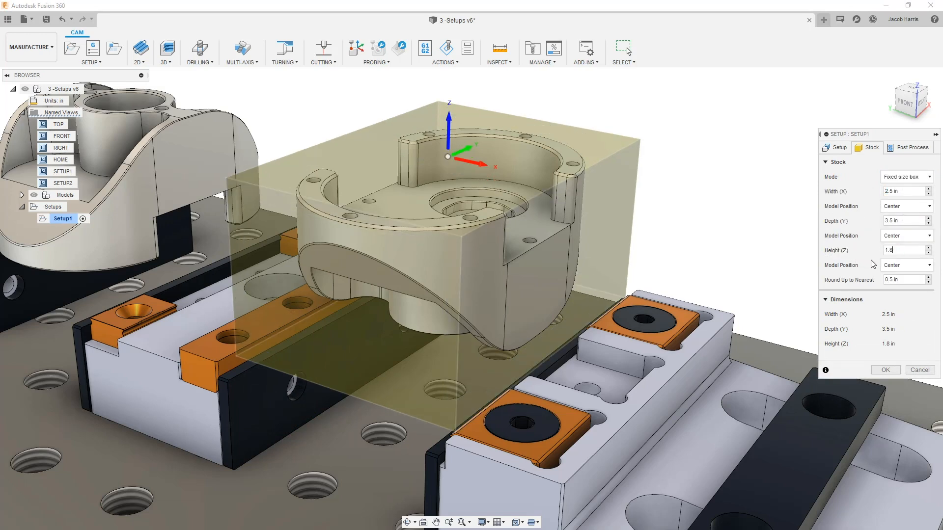
{"action": "left_click", "coordinate": [893, 265]}
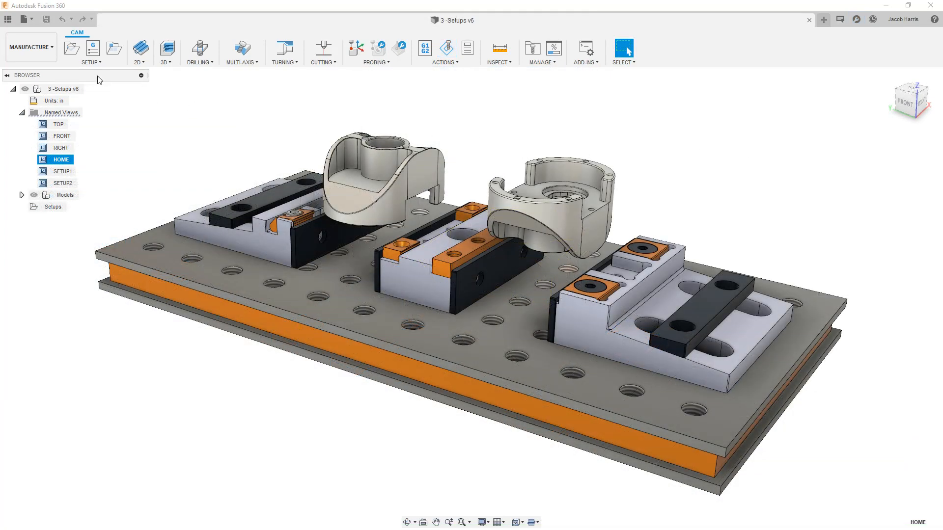
Create a new manufacturing setup with Milling as the operation type.
{"action": "left_click", "coordinate": [72, 48]}
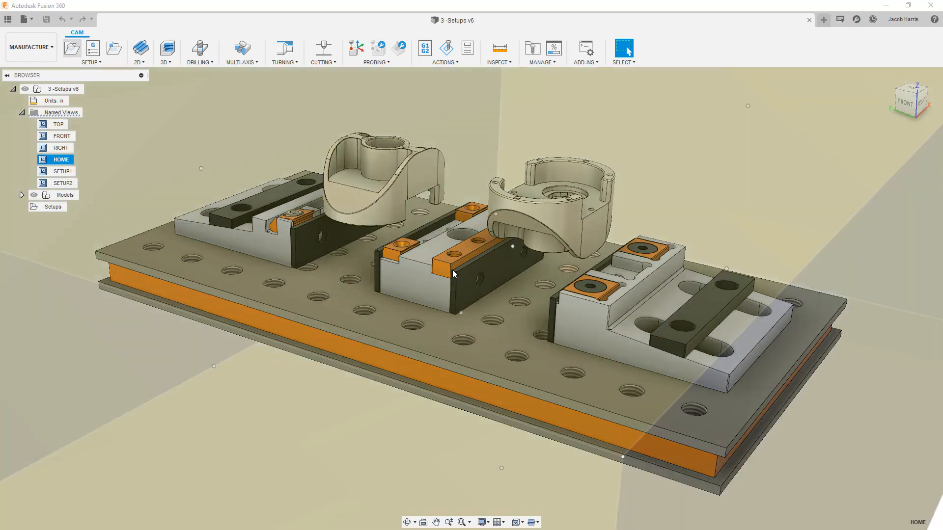
{"action": "scroll", "coordinate": [451, 268], "scroll_direction": "down", "scroll_amount": 2}
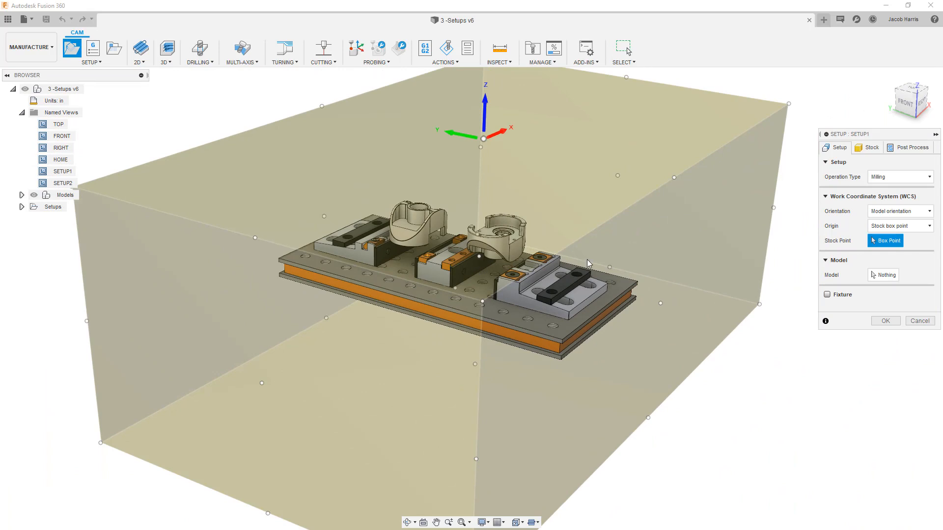
{"action": "left_click", "coordinate": [882, 178]}
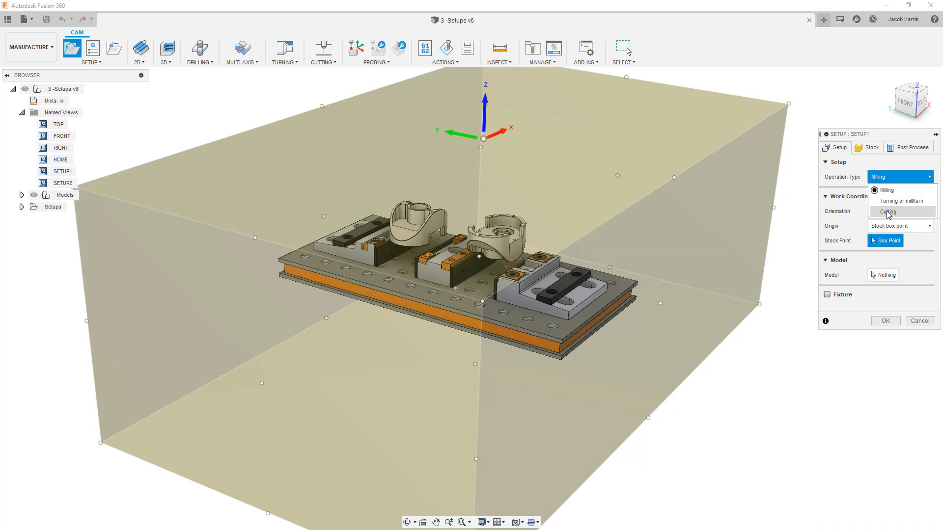
{"action": "left_click", "coordinate": [887, 191]}
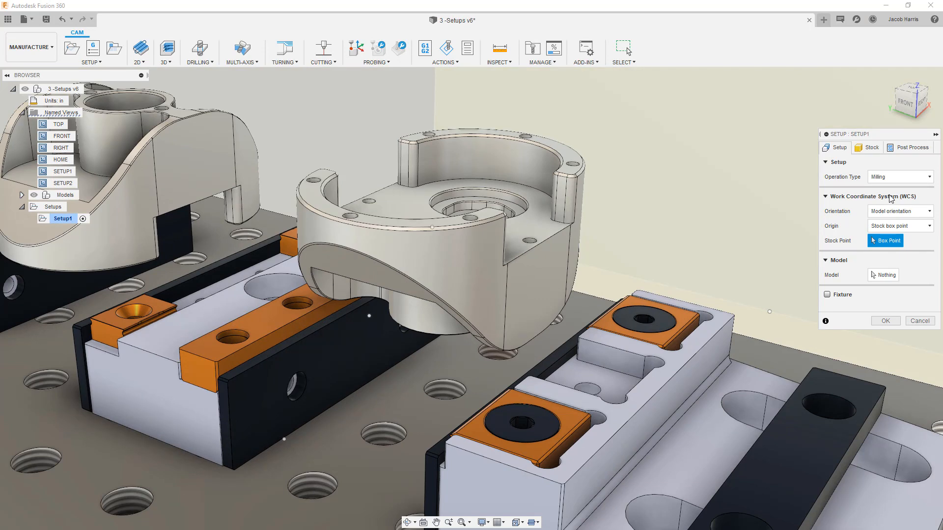
Pick the bracket body between the vises as the setup's model, and clear that selection.
{"action": "left_click", "coordinate": [886, 275]}
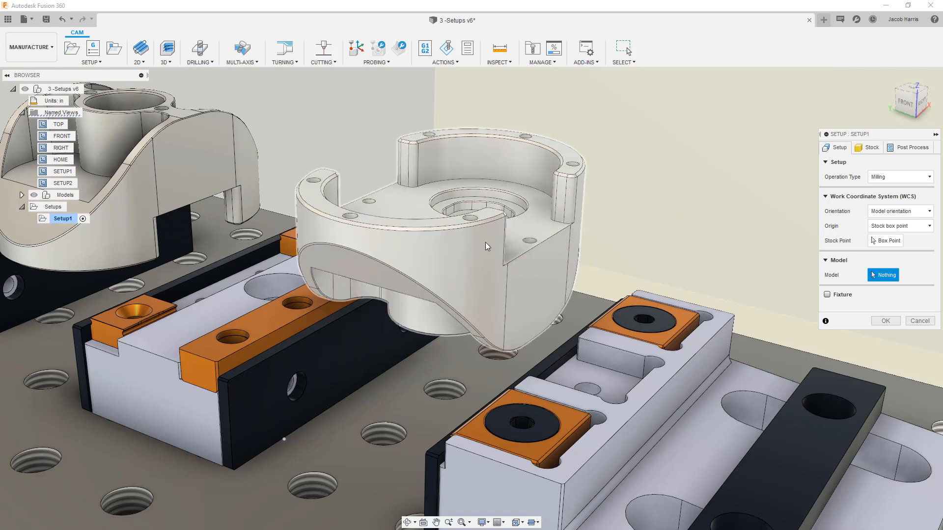
{"action": "left_click", "coordinate": [482, 243]}
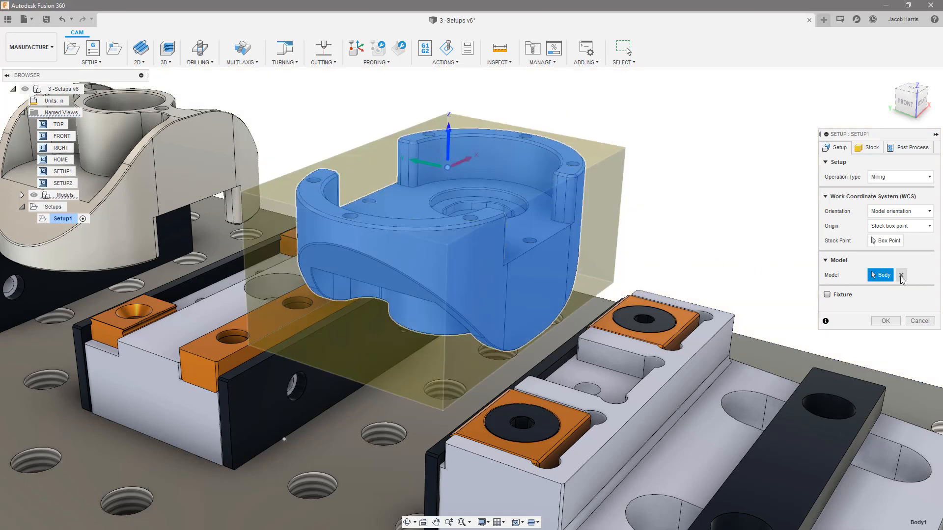
{"action": "left_click", "coordinate": [901, 275]}
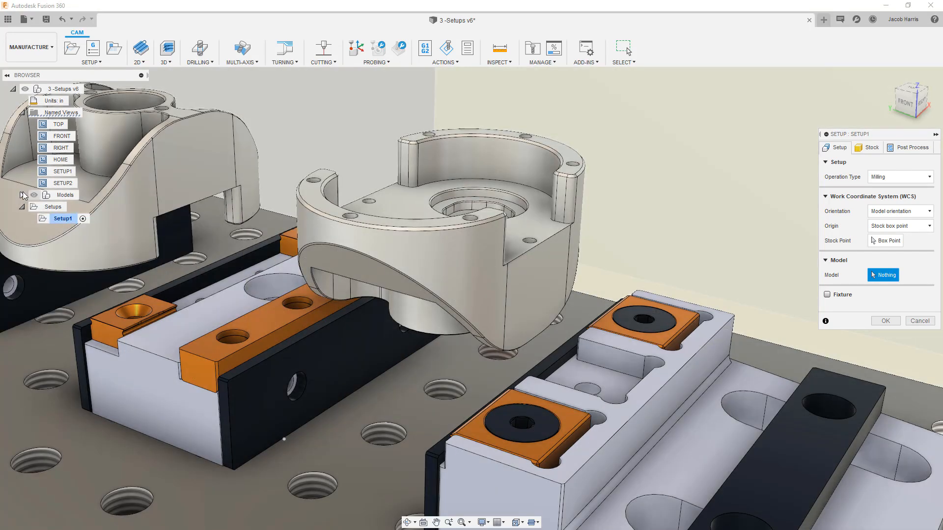
Choose Body1 from Component1 of Bracket v1:1 in the model tree as the setup's model, and clear that selection.
{"action": "left_click", "coordinate": [22, 195]}
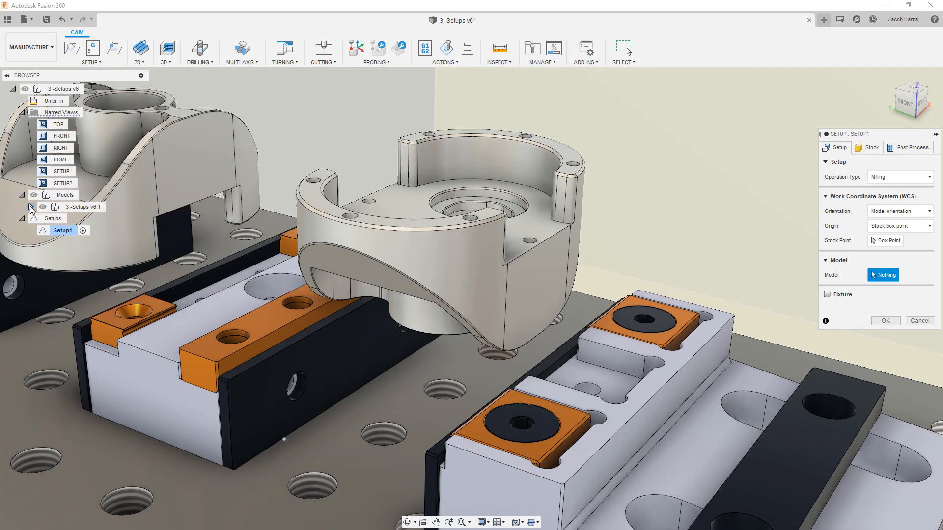
{"action": "left_click", "coordinate": [31, 208]}
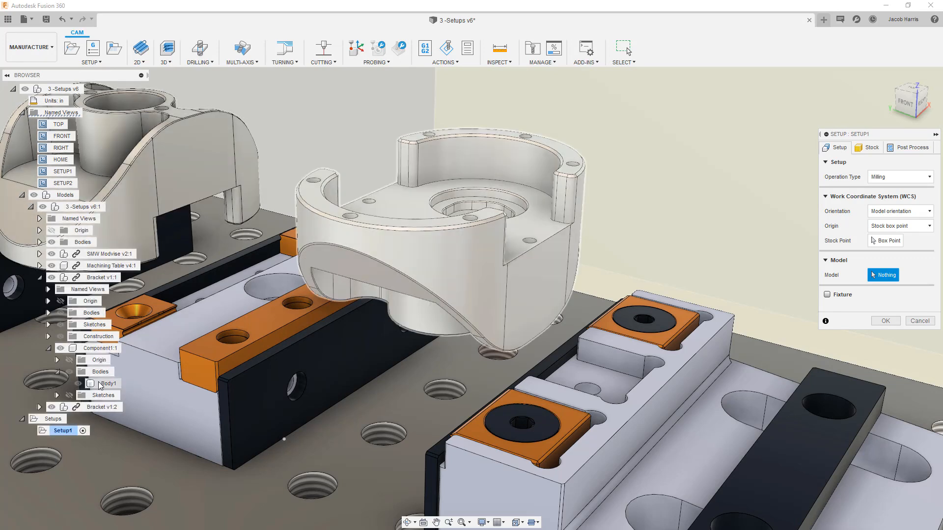
{"action": "left_click", "coordinate": [83, 313]}
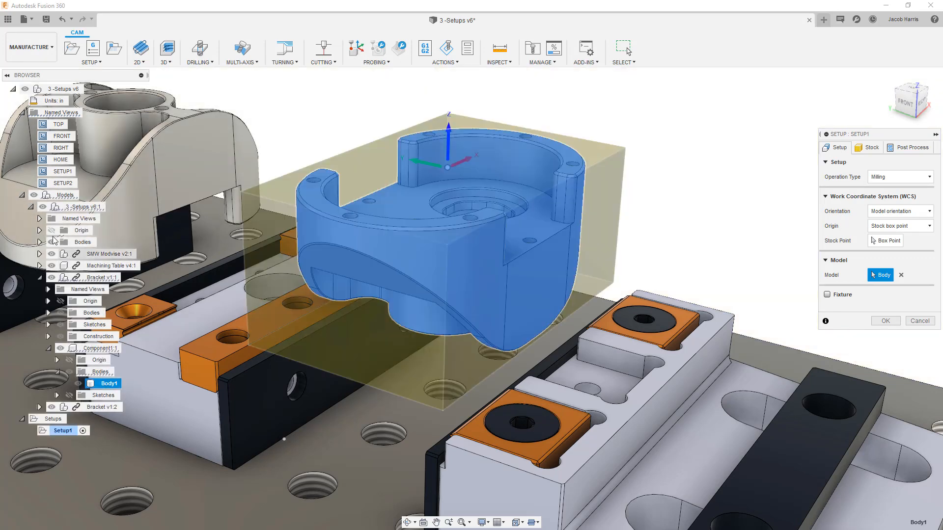
{"action": "left_click", "coordinate": [22, 195]}
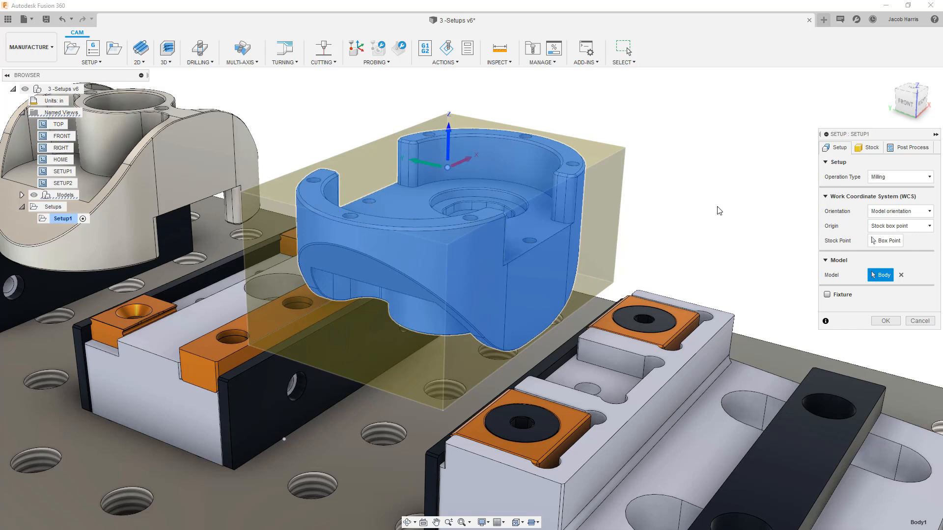
{"action": "left_click", "coordinate": [905, 279]}
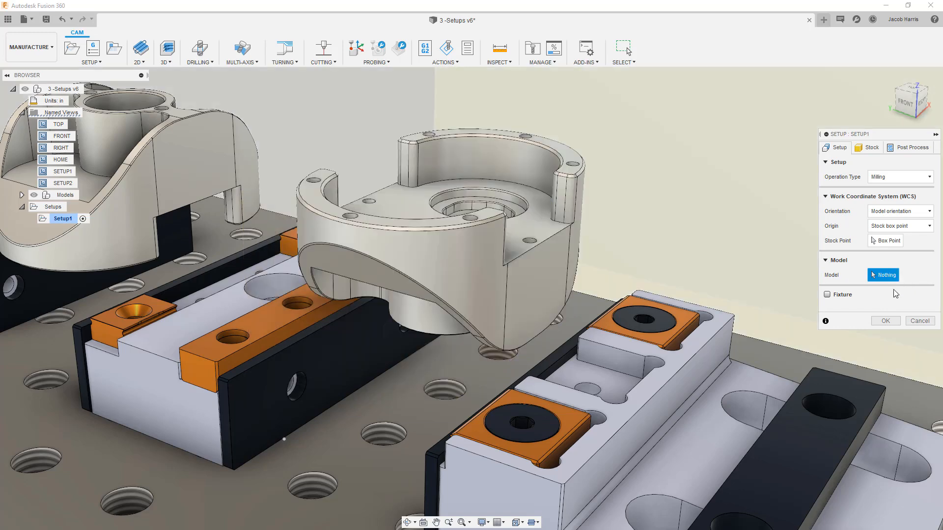
Select the bracket body between the vises directly in the model view as the setup's model.
{"action": "left_click", "coordinate": [582, 244]}
{"action": "left_click", "coordinate": [567, 249]}
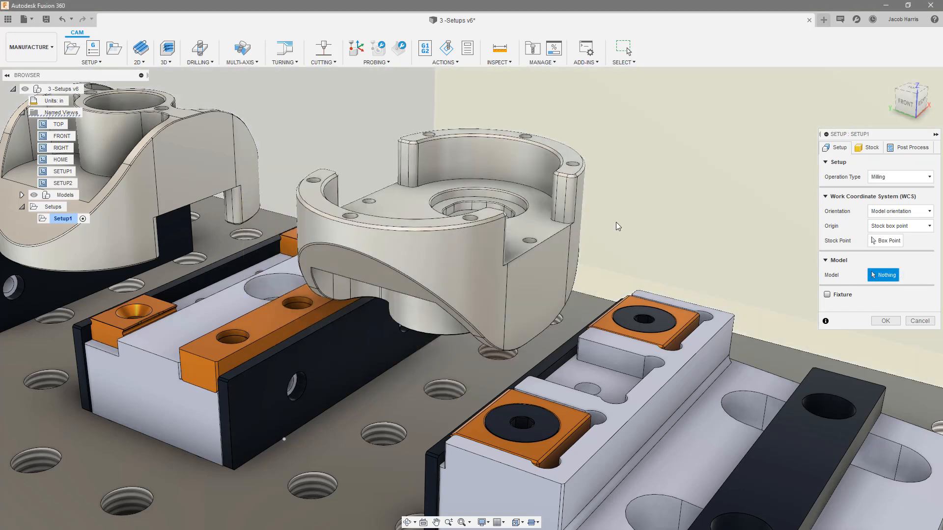
{"action": "left_click", "coordinate": [565, 238]}
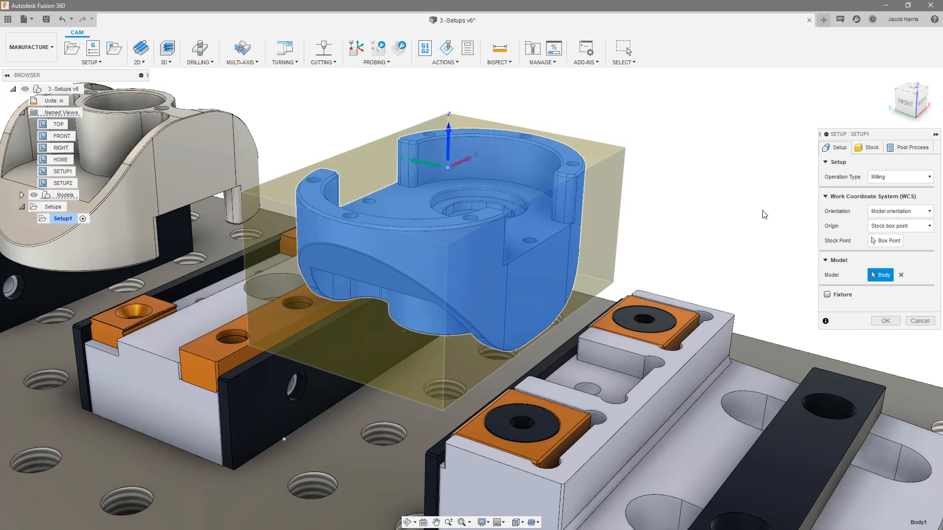
Enable fixtures for the setup and select the vise bodies and jaws on both sides of the bracket.
{"action": "left_click", "coordinate": [828, 295]}
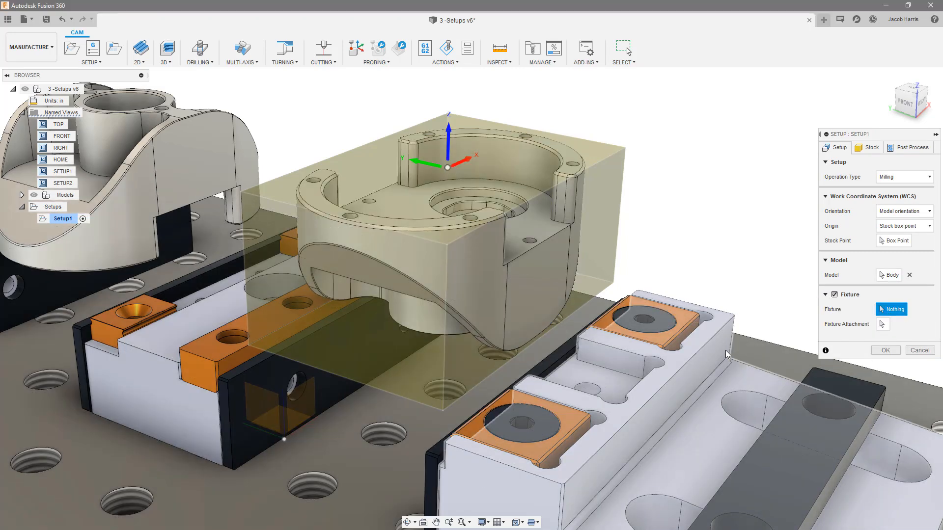
{"action": "left_click", "coordinate": [725, 349]}
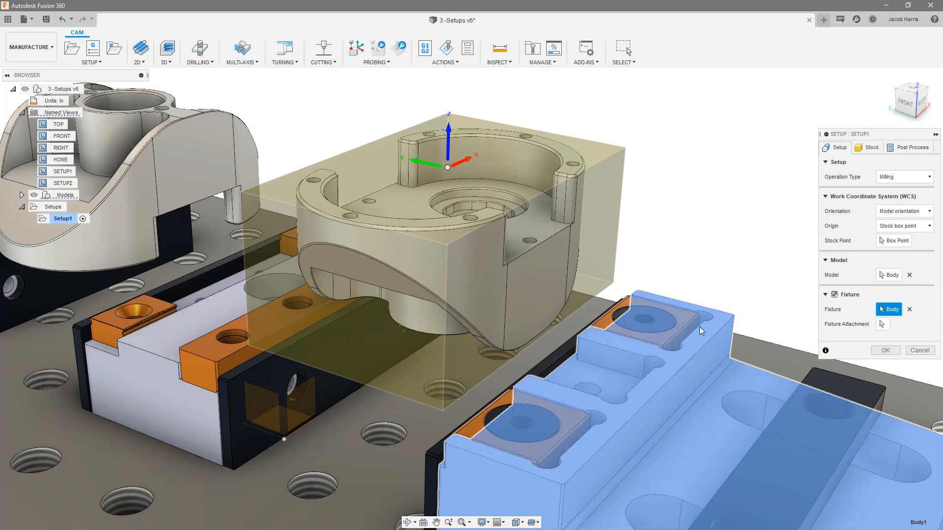
{"action": "left_click", "coordinate": [694, 324]}
{"action": "left_click", "coordinate": [560, 418]}
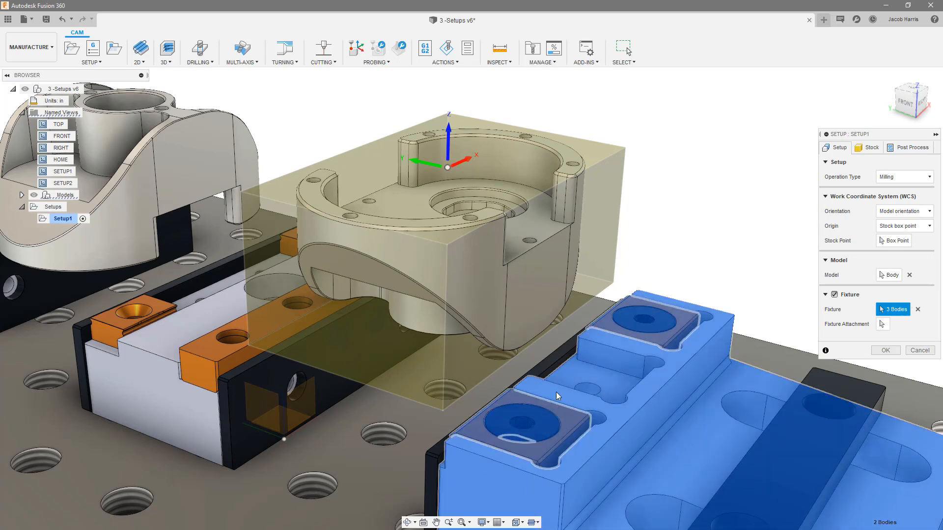
{"action": "left_click", "coordinate": [550, 358]}
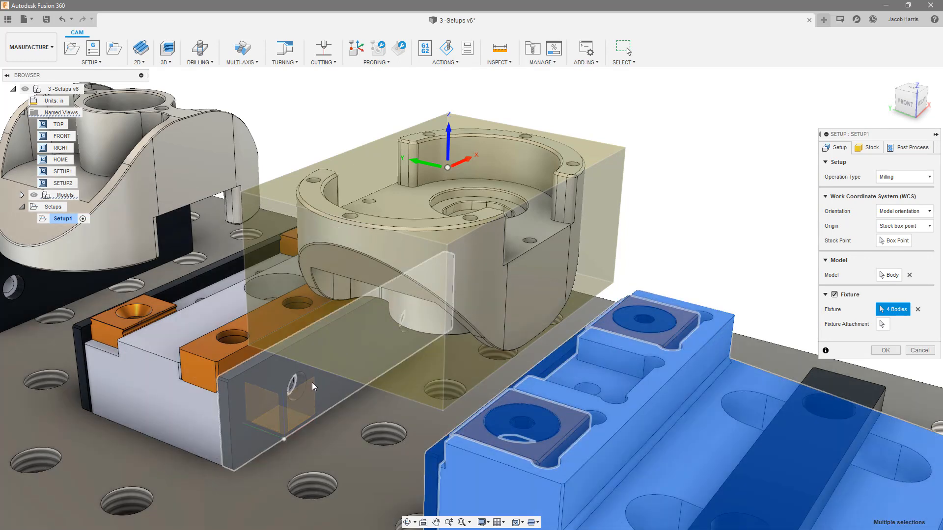
{"action": "left_click", "coordinate": [309, 384]}
{"action": "left_click", "coordinate": [207, 406]}
{"action": "left_click", "coordinate": [205, 376]}
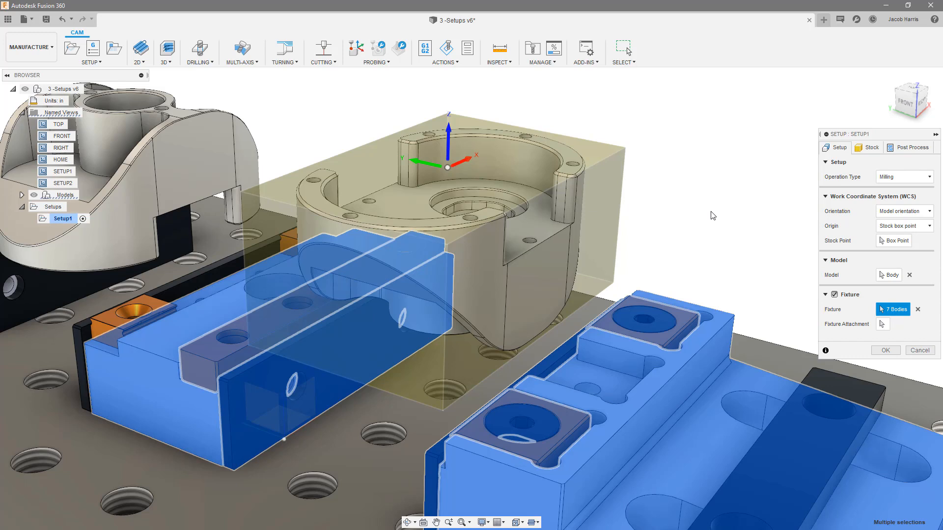
Orient the WCS by Z axis/plane and X axis, using the bracket's flat inner face for Z and a front vise edge for X.
{"action": "left_click", "coordinate": [886, 212]}
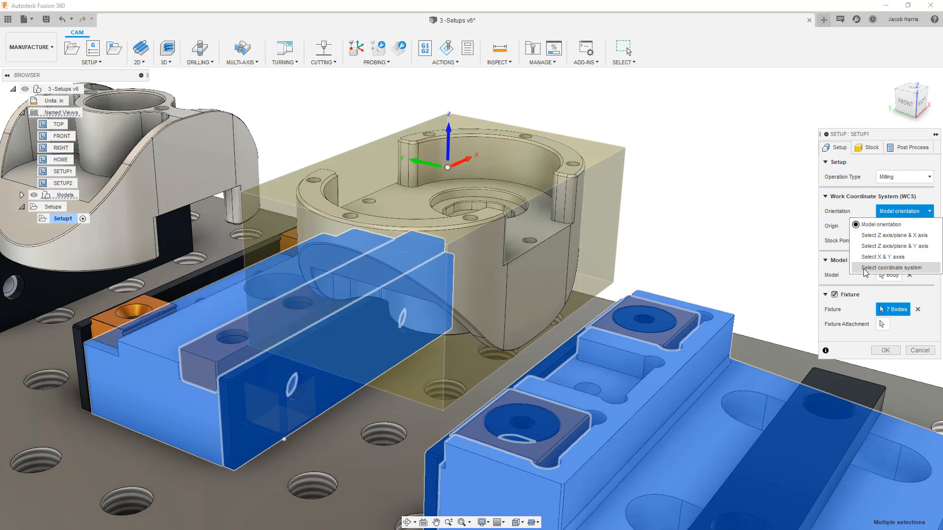
{"action": "left_click", "coordinate": [884, 235]}
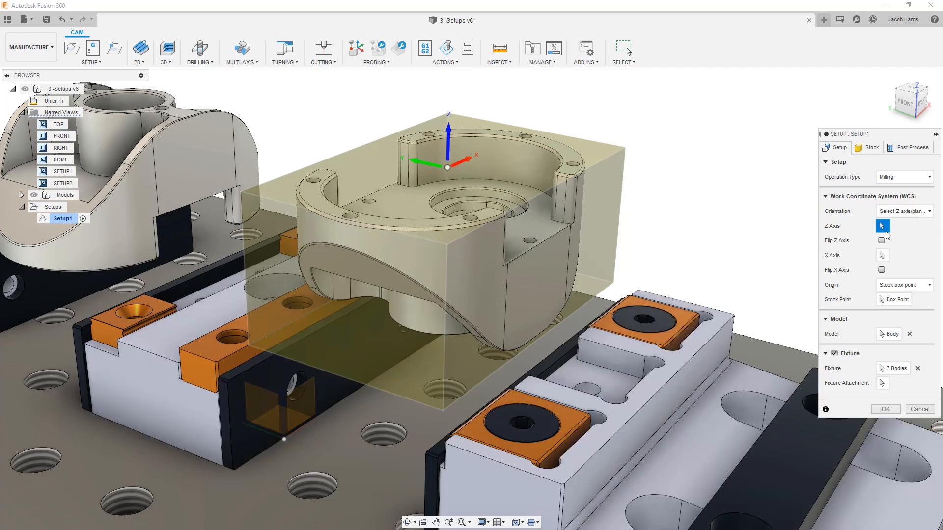
{"action": "left_click", "coordinate": [541, 229]}
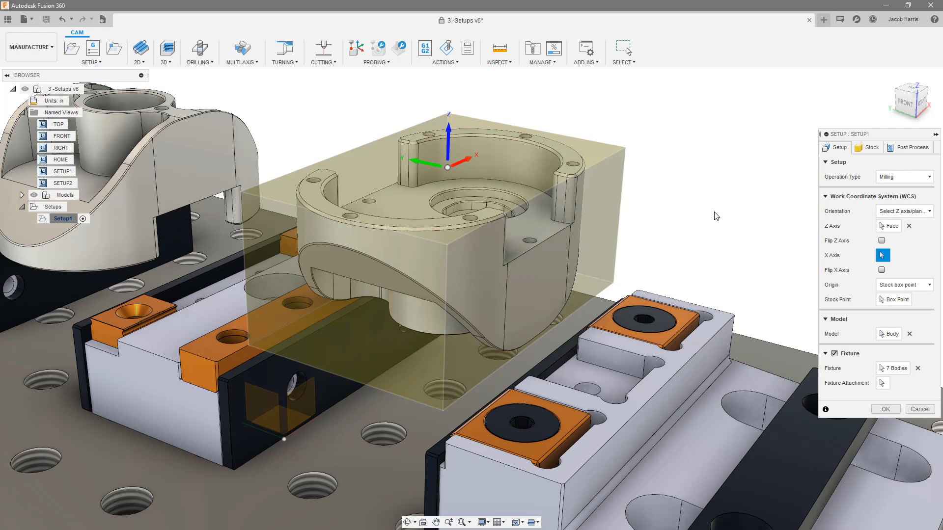
{"action": "left_click", "coordinate": [147, 352]}
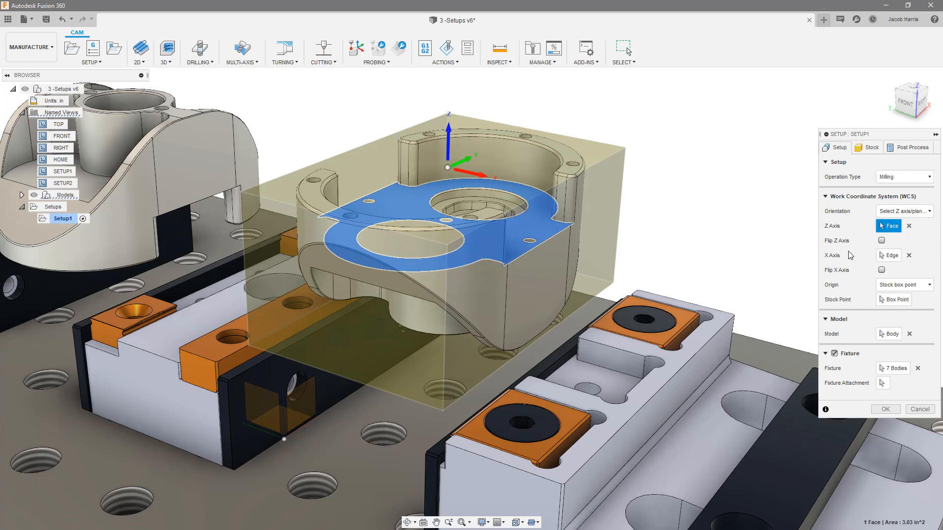
Flip the WCS Z axis and X axis in turn, restoring each to its original direction.
{"action": "left_click", "coordinate": [882, 241]}
{"action": "left_click", "coordinate": [882, 241]}
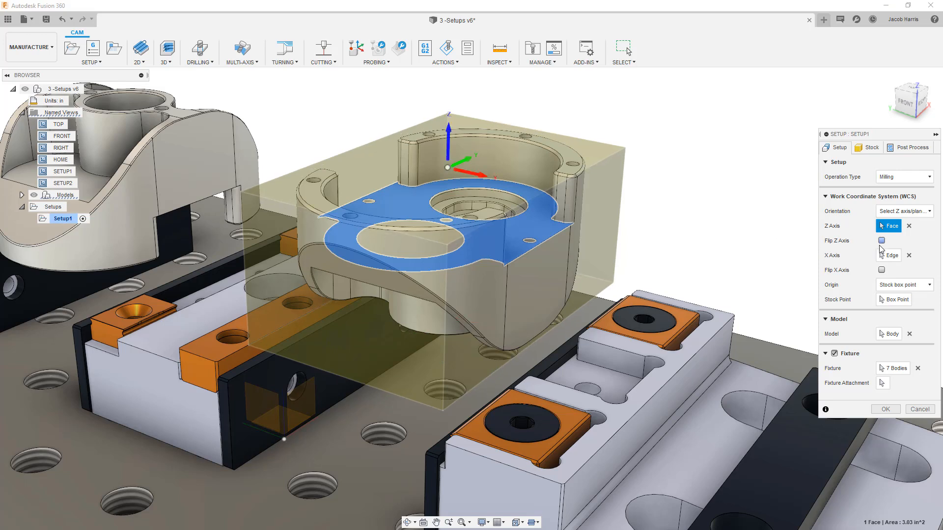
{"action": "left_click", "coordinate": [882, 270]}
{"action": "left_click", "coordinate": [882, 270]}
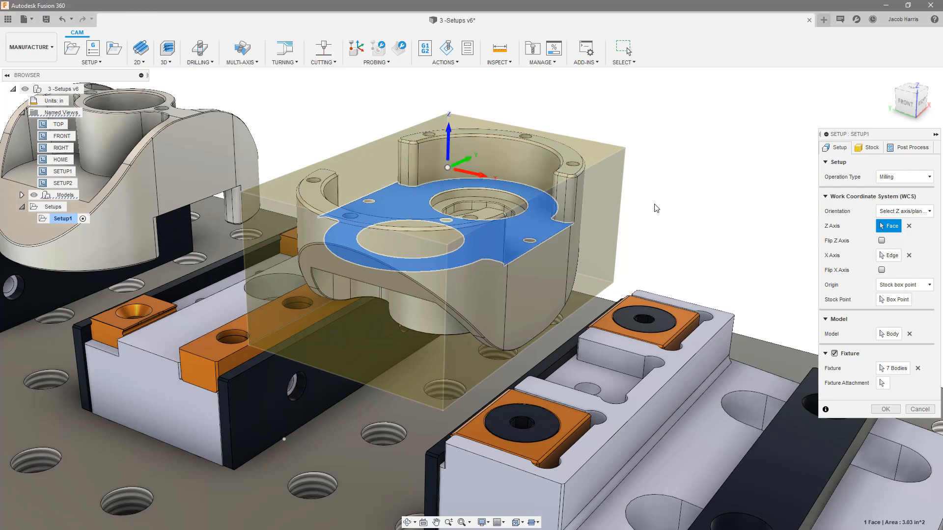
Try the long vise edge as the Z axis reference, and restore the bracket's flat inner face as the reference.
{"action": "left_click", "coordinate": [700, 347]}
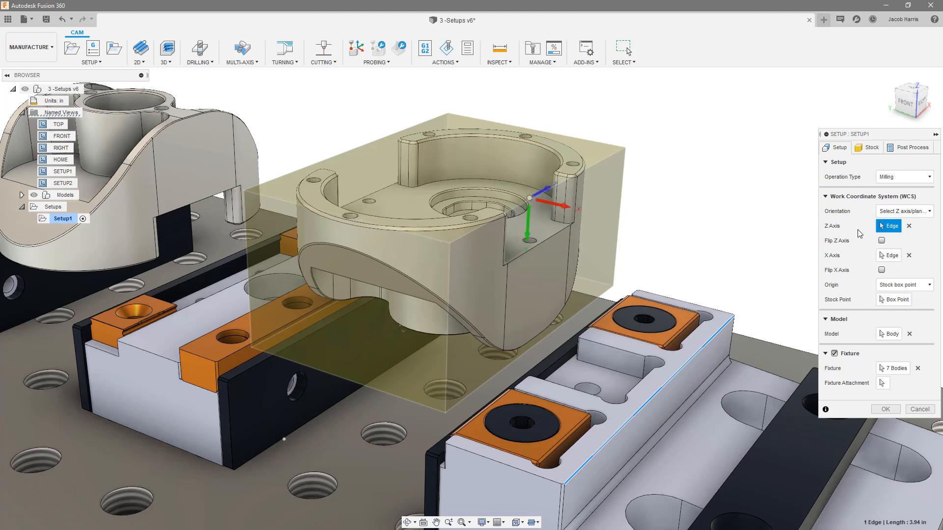
{"action": "left_click", "coordinate": [909, 226]}
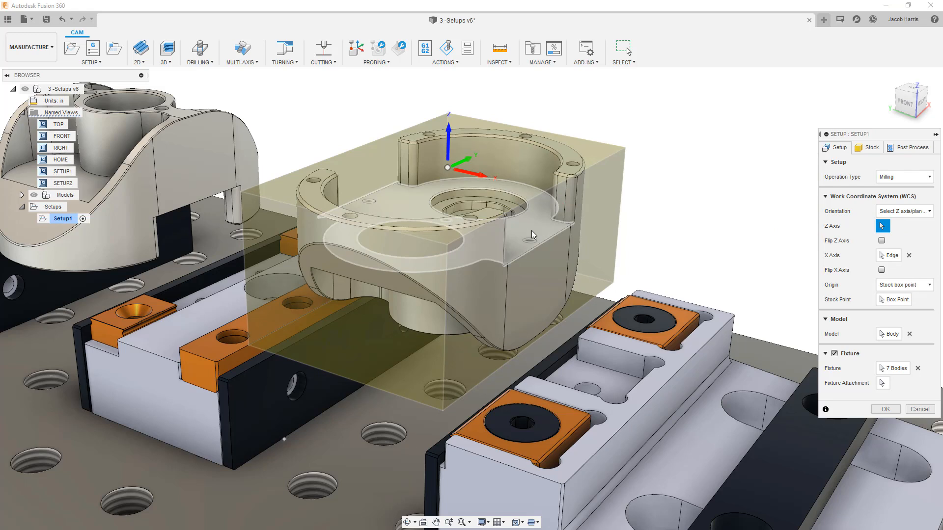
{"action": "left_click", "coordinate": [550, 229]}
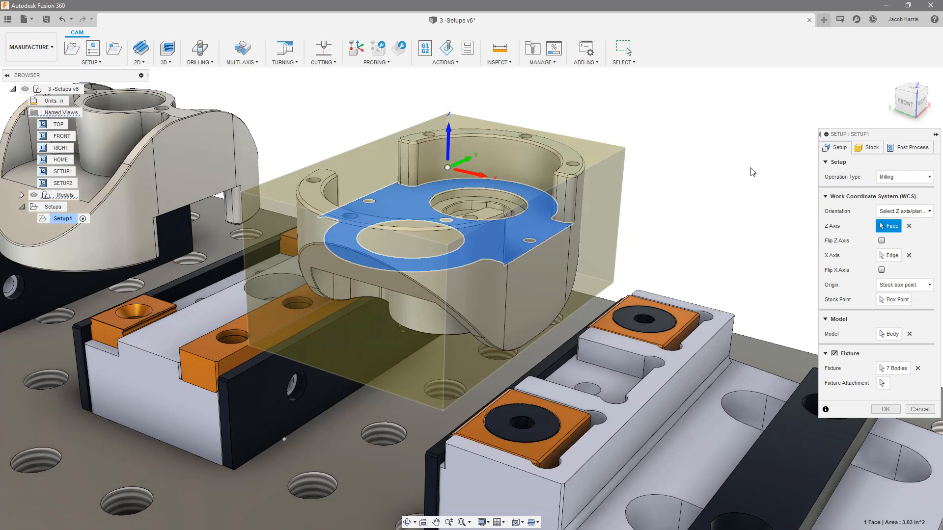
Try the model origin as the WCS origin, and a selected point at the hole on the orange vise jaw.
{"action": "left_click", "coordinate": [881, 286]}
{"action": "left_click", "coordinate": [892, 299]}
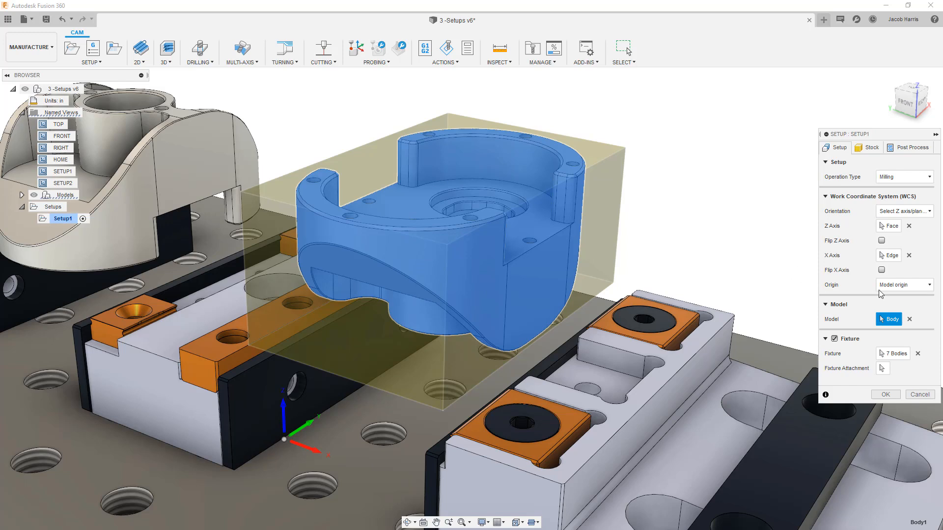
{"action": "left_click", "coordinate": [879, 287]}
{"action": "left_click", "coordinate": [894, 307]}
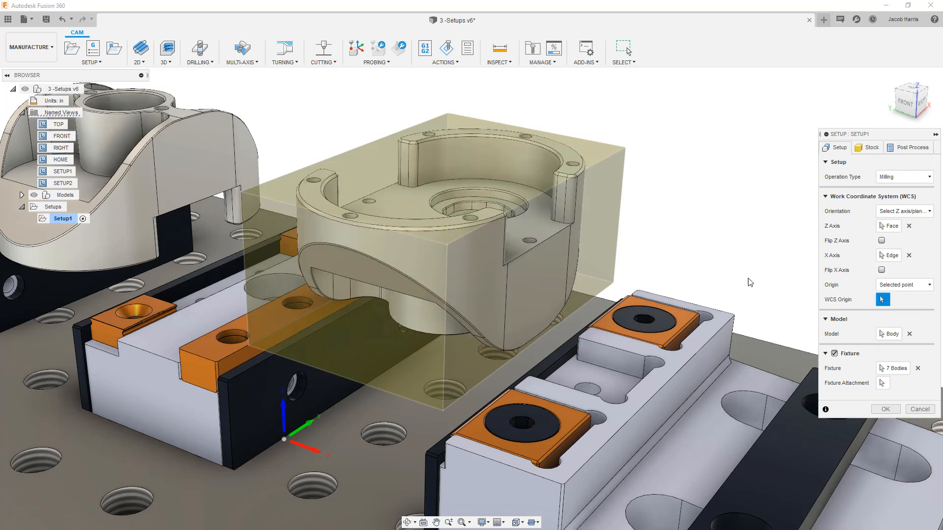
{"action": "left_click", "coordinate": [236, 334]}
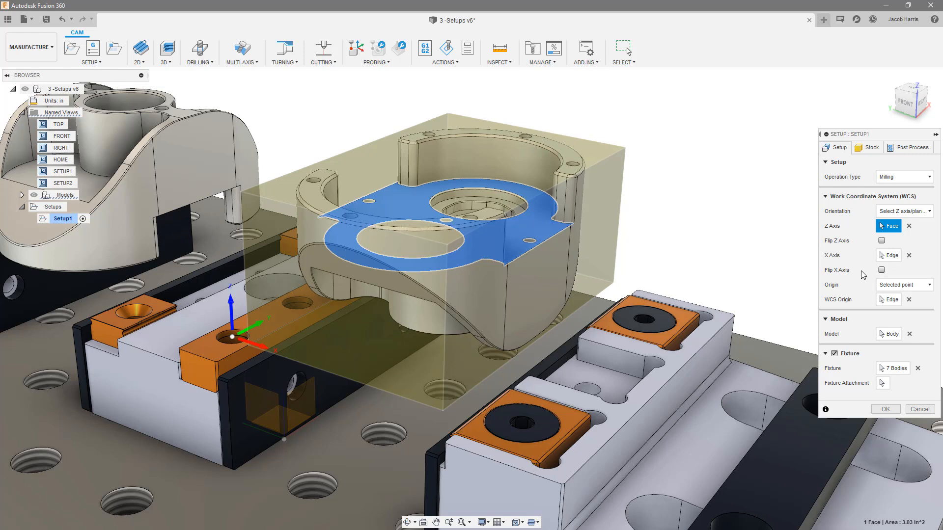
Set the WCS origin to a stock box point at the upper corner nearest the positive X side.
{"action": "left_click", "coordinate": [884, 286]}
{"action": "left_click", "coordinate": [897, 322]}
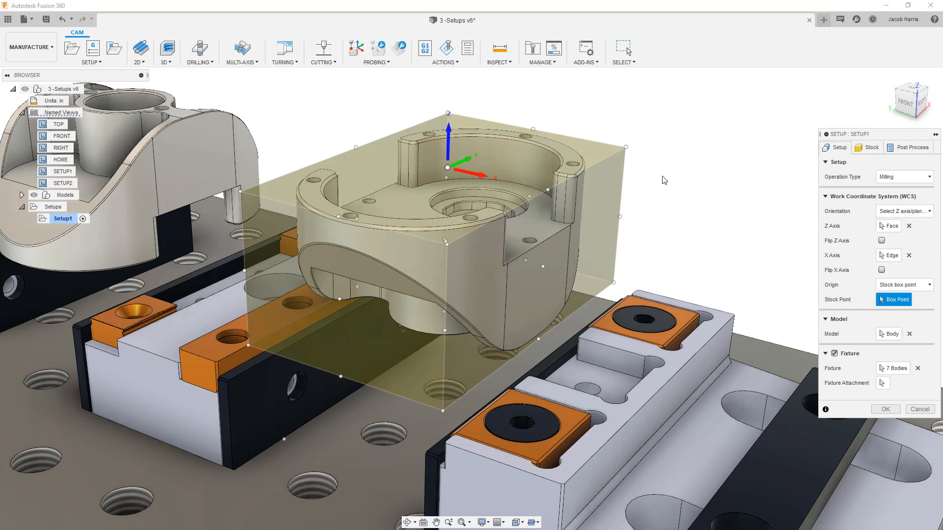
{"action": "left_click", "coordinate": [626, 148]}
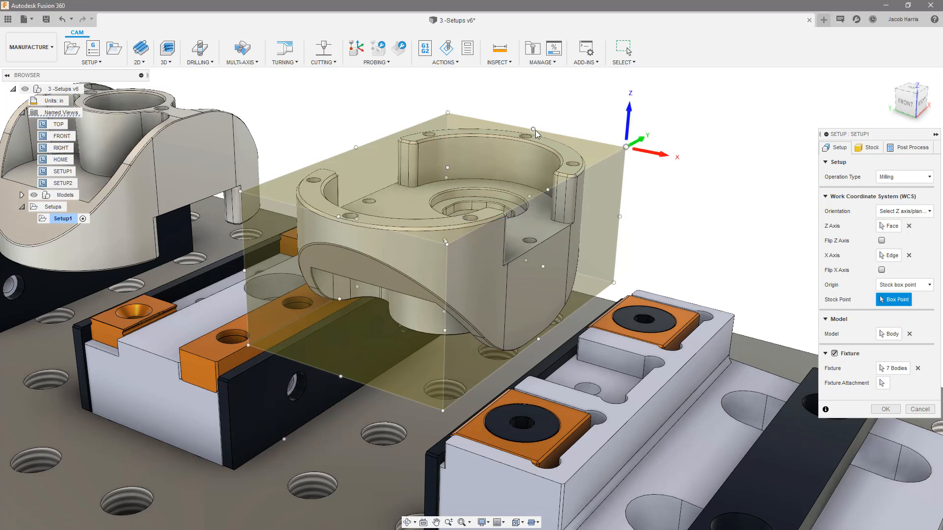
Try the midpoint of the stock box's upper edge on the positive X side as WCS origin, and a model box point.
{"action": "left_click", "coordinate": [547, 190]}
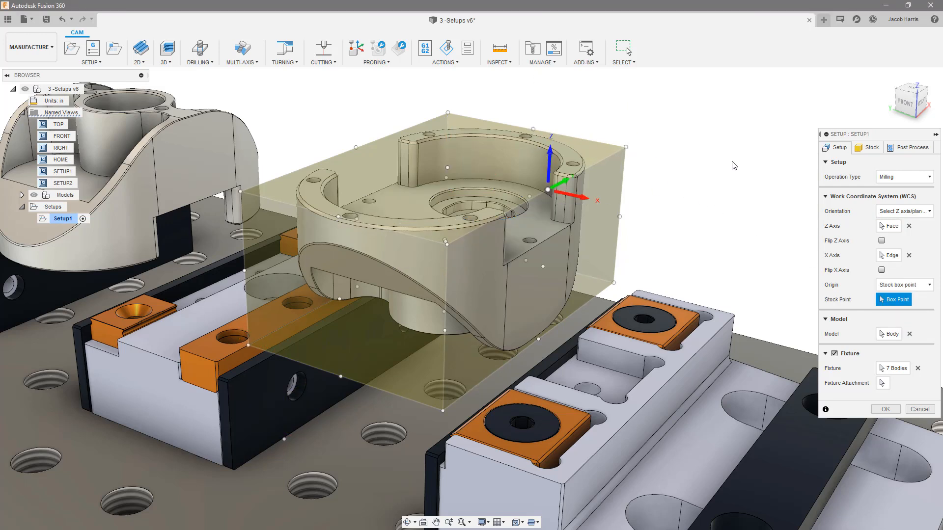
{"action": "left_click", "coordinate": [884, 285]}
{"action": "left_click", "coordinate": [902, 330]}
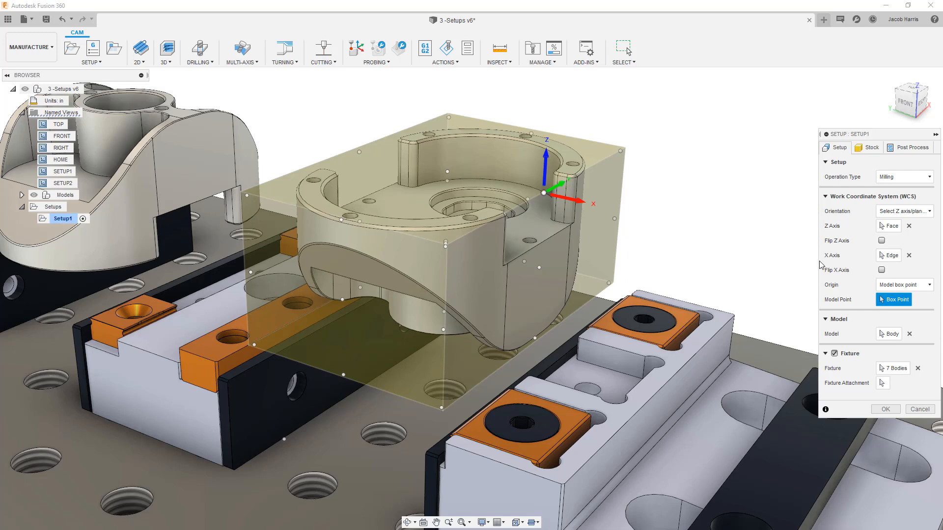
Set the WCS origin to the stock box point at the centre of the stock's top face.
{"action": "left_click", "coordinate": [898, 287]}
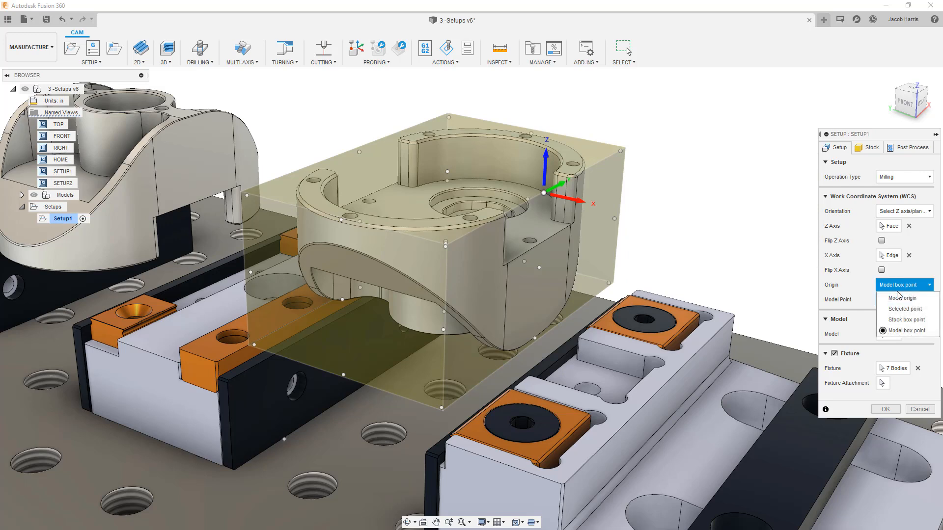
{"action": "left_click", "coordinate": [904, 319]}
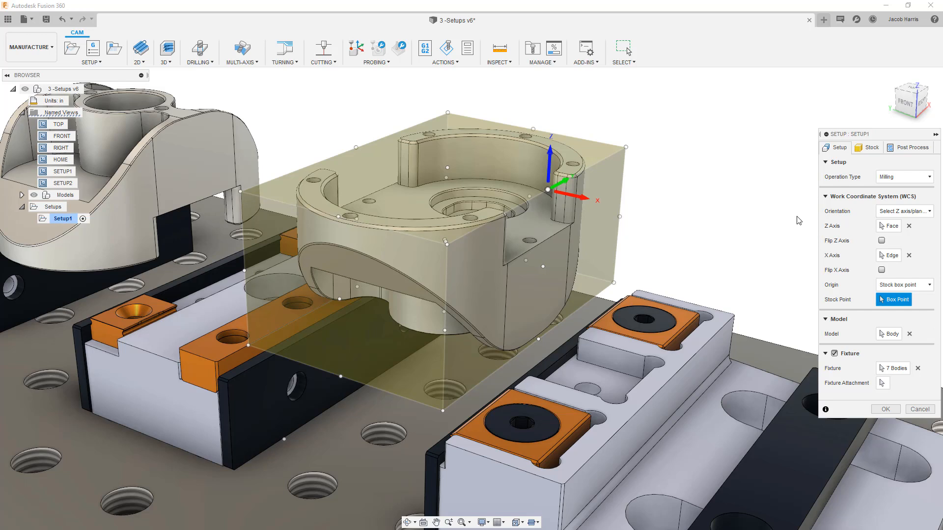
{"action": "left_click", "coordinate": [448, 168]}
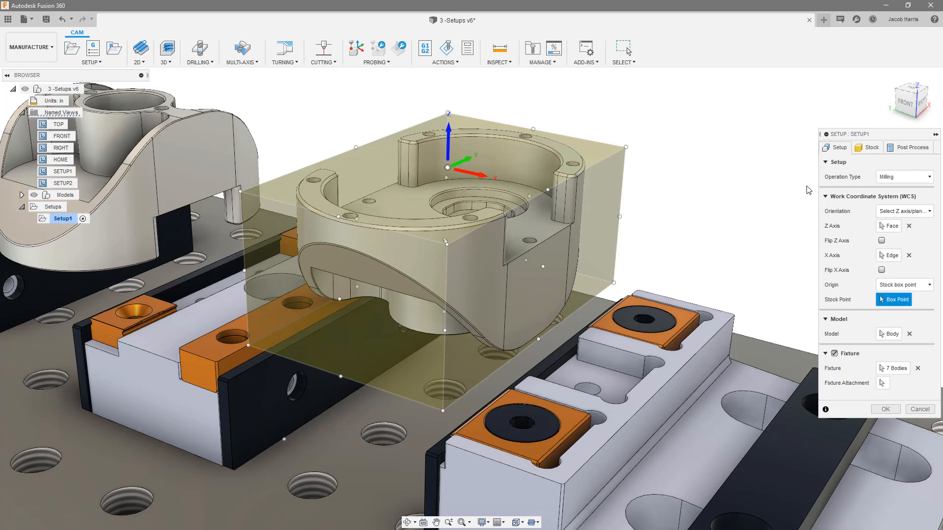
Try the fixed size box stock mode and return to the relative size box.
{"action": "left_click", "coordinate": [867, 148]}
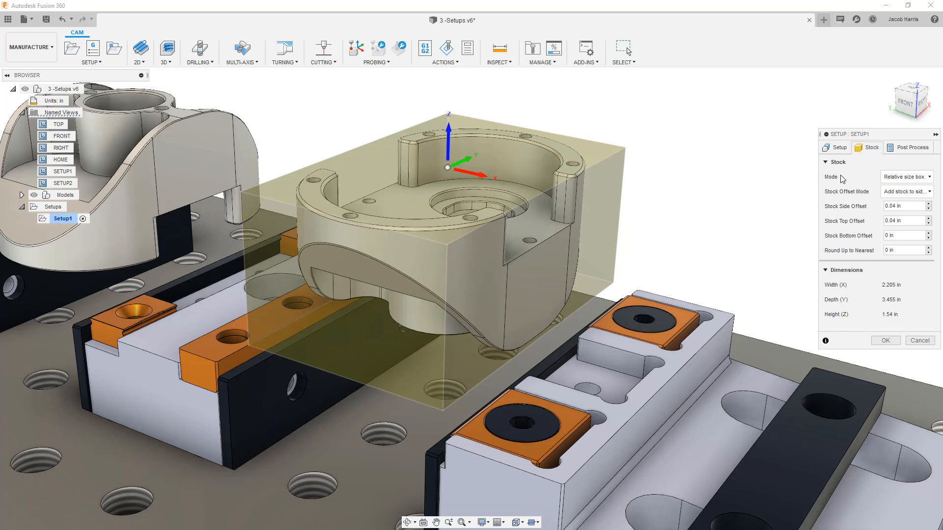
{"action": "left_click", "coordinate": [889, 178]}
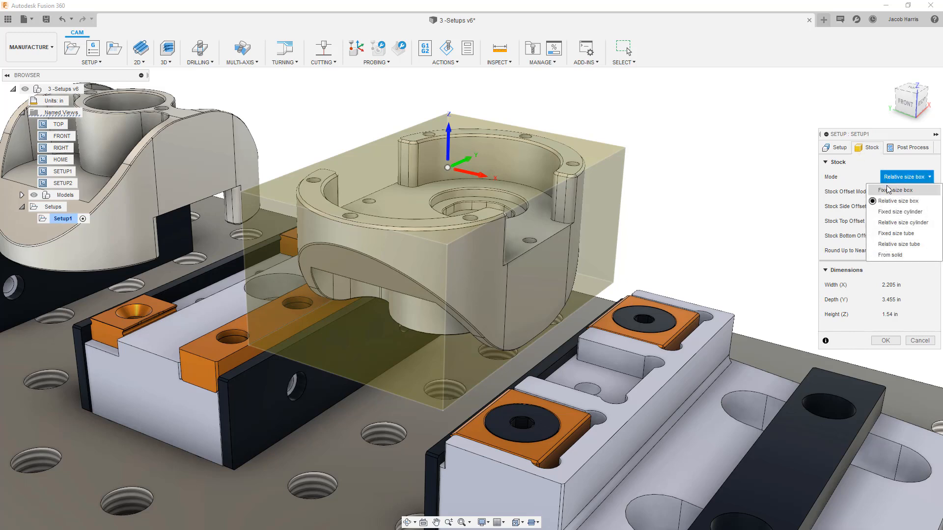
{"action": "left_click", "coordinate": [887, 190]}
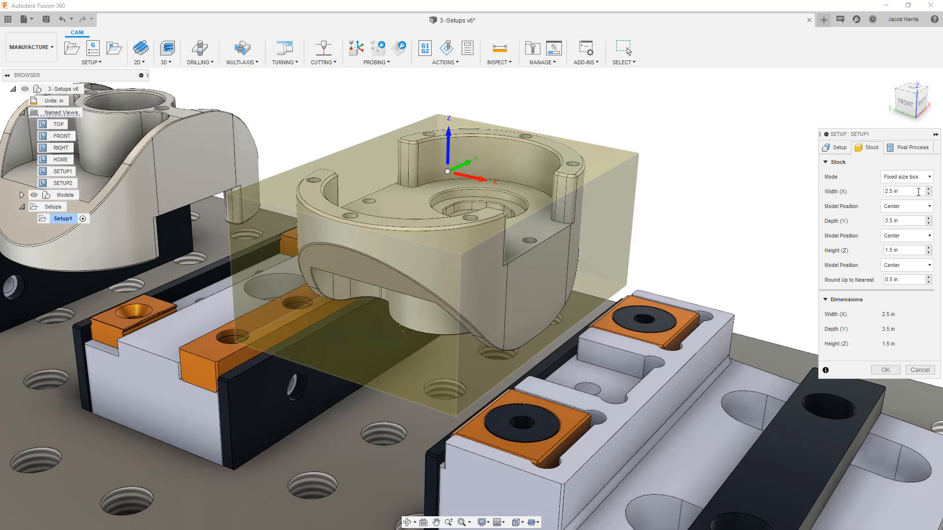
{"action": "left_click", "coordinate": [915, 177]}
{"action": "left_click", "coordinate": [898, 201]}
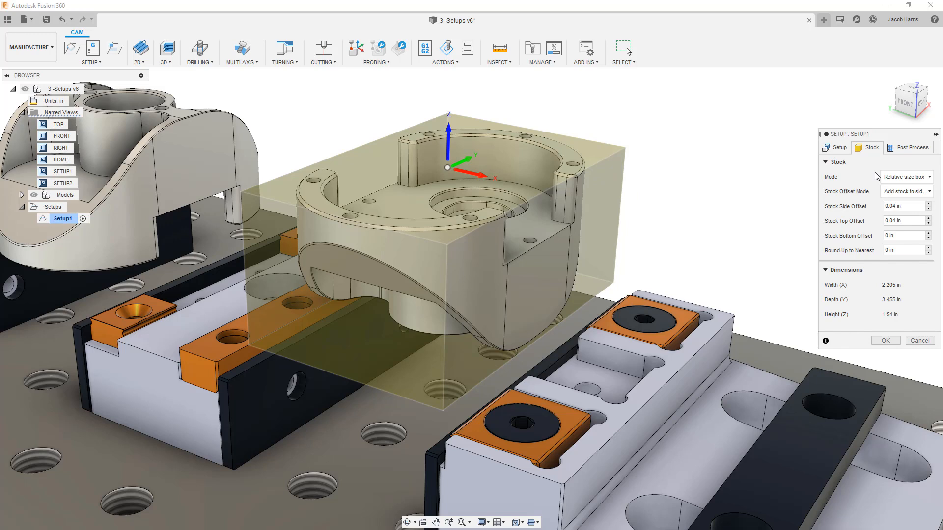
Define the stock as a fixed size box with a Z height of 1.8 in.
{"action": "left_click", "coordinate": [890, 177]}
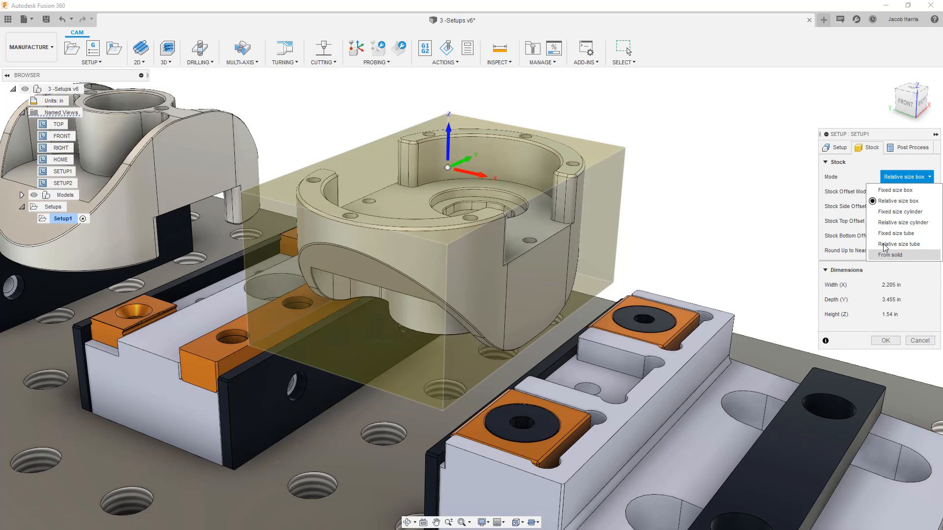
{"action": "left_click", "coordinate": [892, 191]}
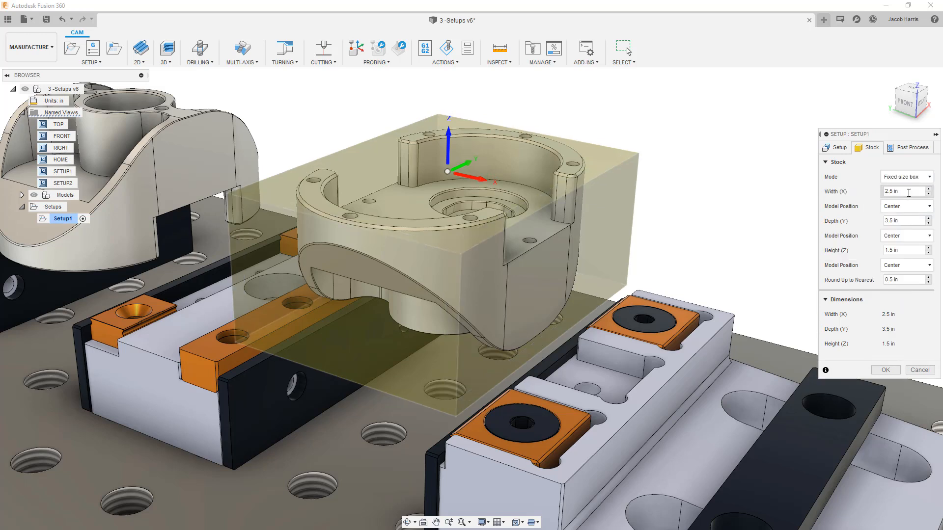
{"action": "left_click_drag", "start_coordinate": [914, 221], "coordinate": [871, 219]}
{"action": "key", "text": "Tab"}
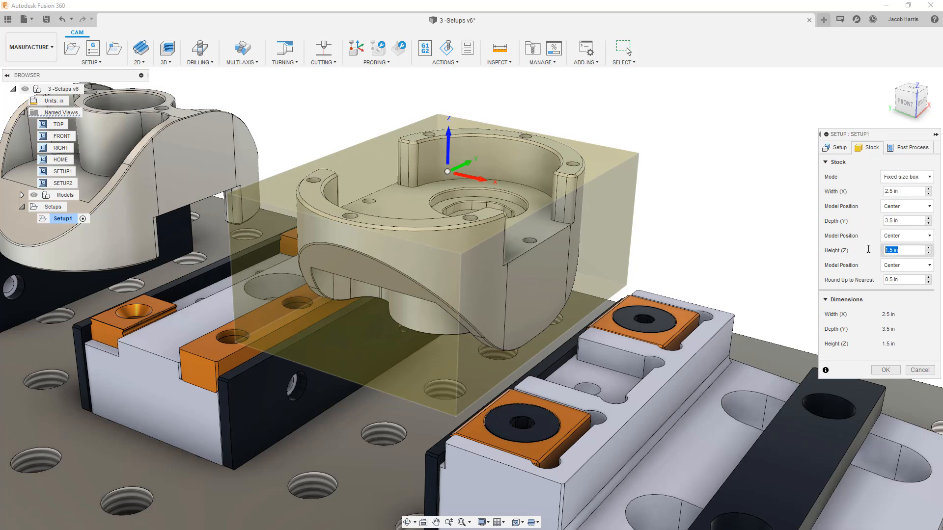
{"action": "type", "text": "1.8"}
Position the model in the stock's height as Offset from top (+Z) with an offset of 0.05 in.
{"action": "left_click", "coordinate": [893, 265]}
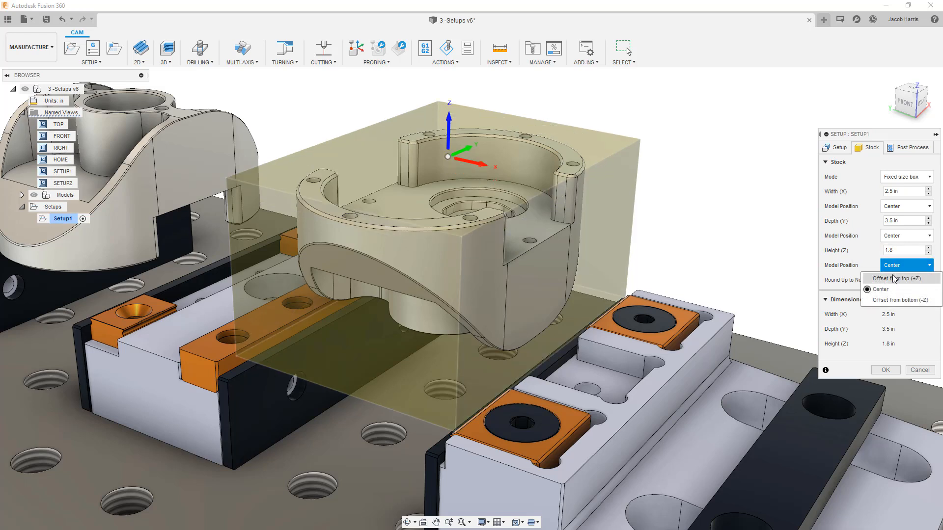
{"action": "left_click", "coordinate": [897, 281]}
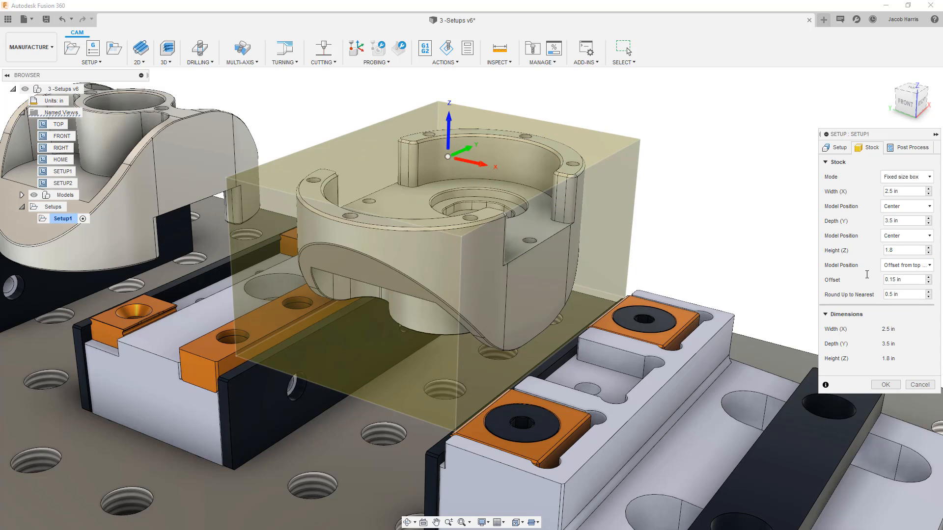
{"action": "double_click", "coordinate": [900, 280]}
{"action": "type", "text": "0.05"}
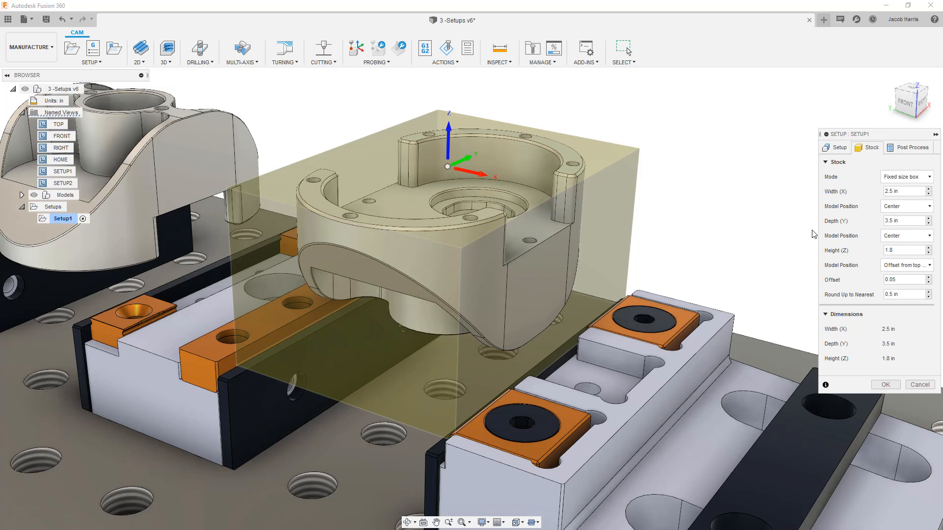
Review the post process program number and WCS offset, and accept the first setup.
{"action": "left_click", "coordinate": [906, 150]}
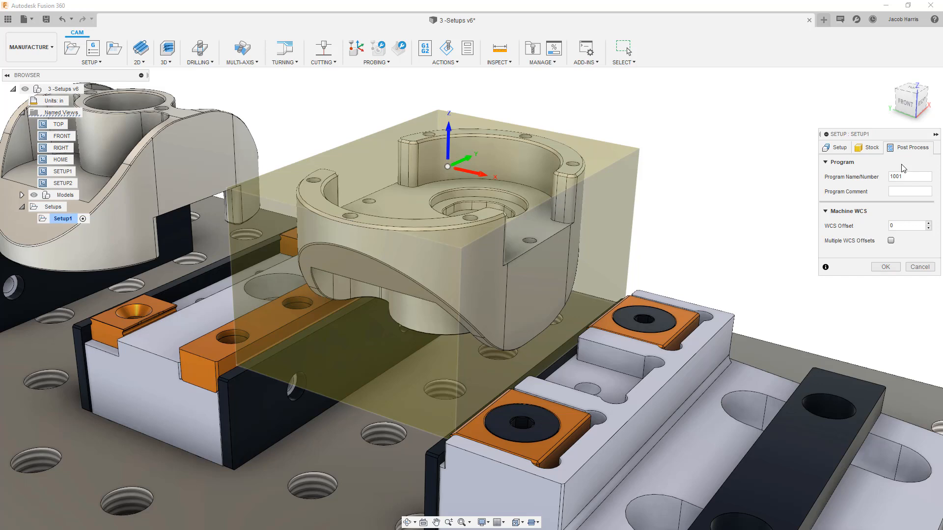
{"action": "left_click_drag", "start_coordinate": [895, 225], "coordinate": [889, 225]}
{"action": "left_click", "coordinate": [896, 225]}
{"action": "left_click", "coordinate": [887, 267]}
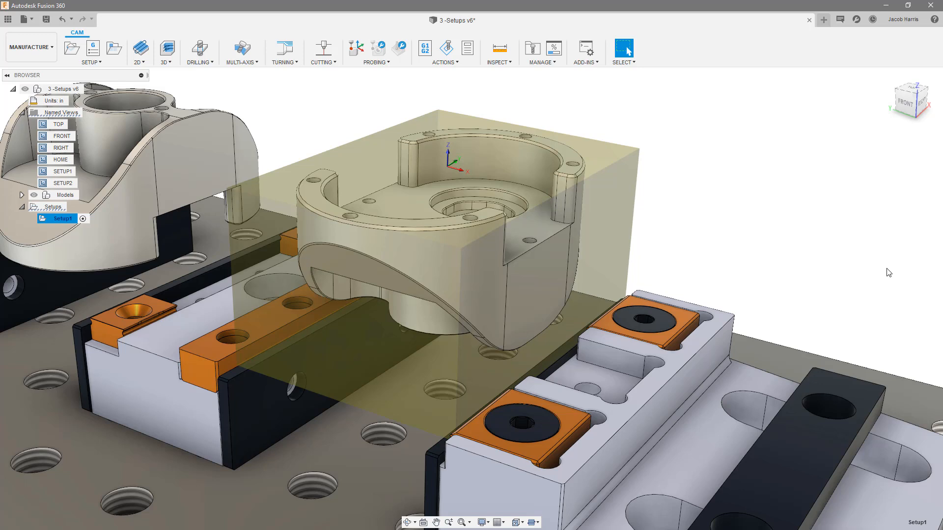
Reopen Setup1 for editing to check its settings, and close it with the same settings.
{"action": "right_click", "coordinate": [58, 221]}
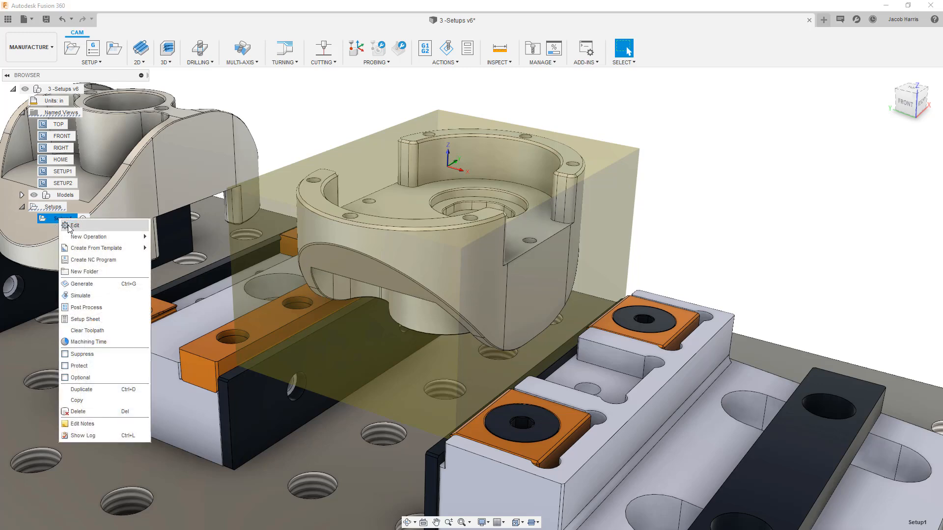
{"action": "left_click", "coordinate": [71, 227]}
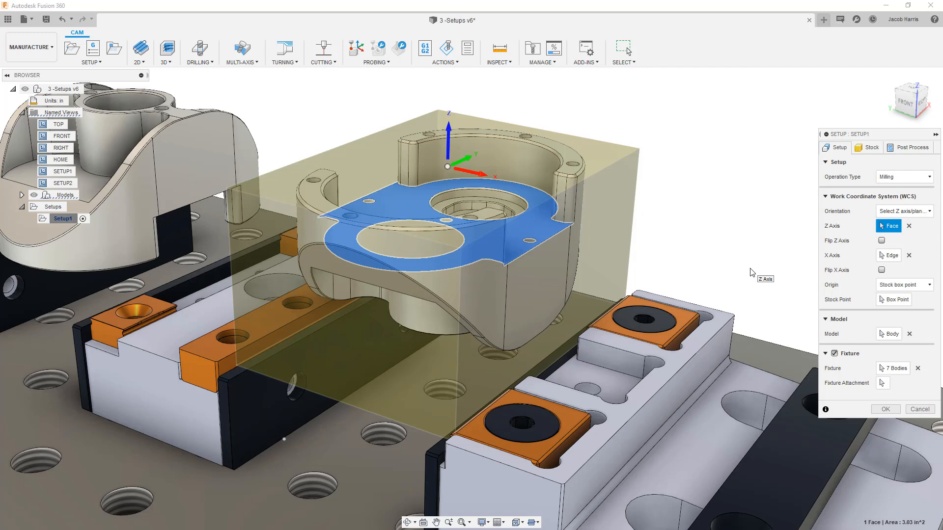
{"action": "left_click", "coordinate": [886, 409]}
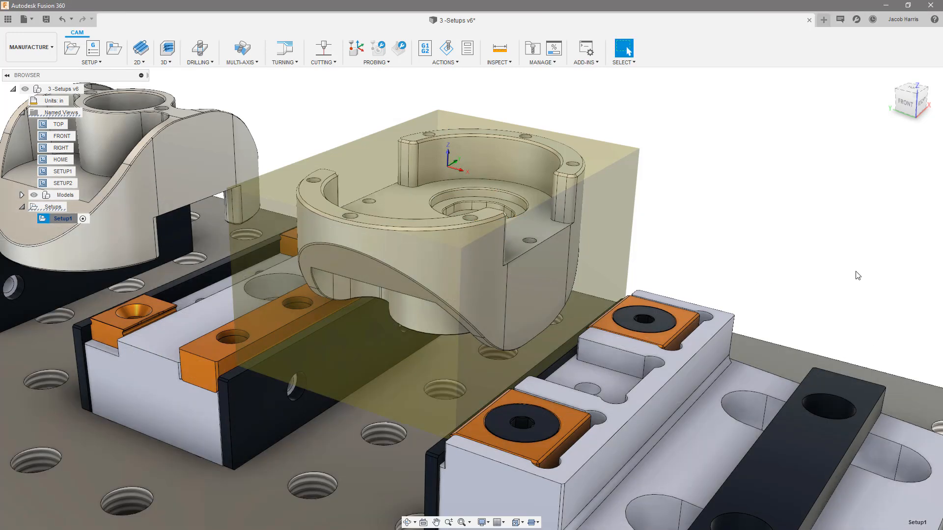
From the SETUP2 named view, create a second milling setup and select the bracket body as its model.
{"action": "double_click", "coordinate": [62, 183]}
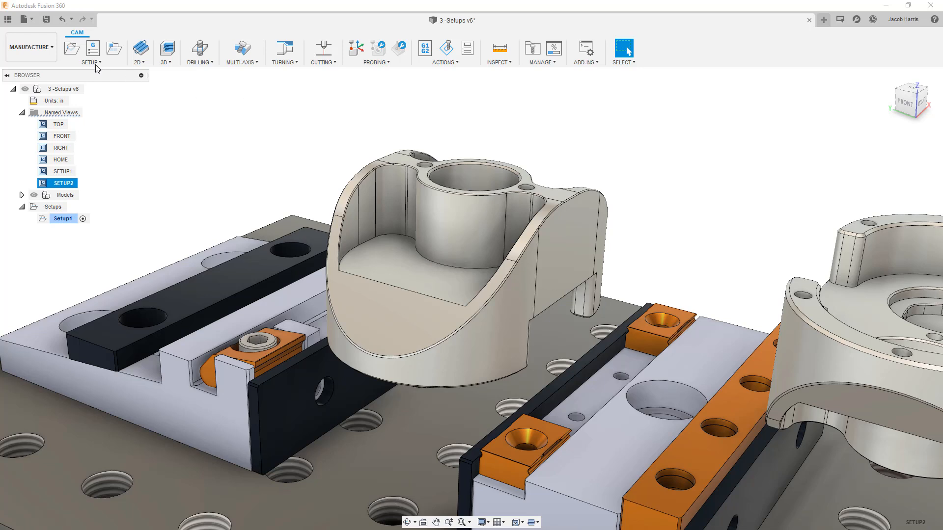
{"action": "left_click", "coordinate": [76, 53]}
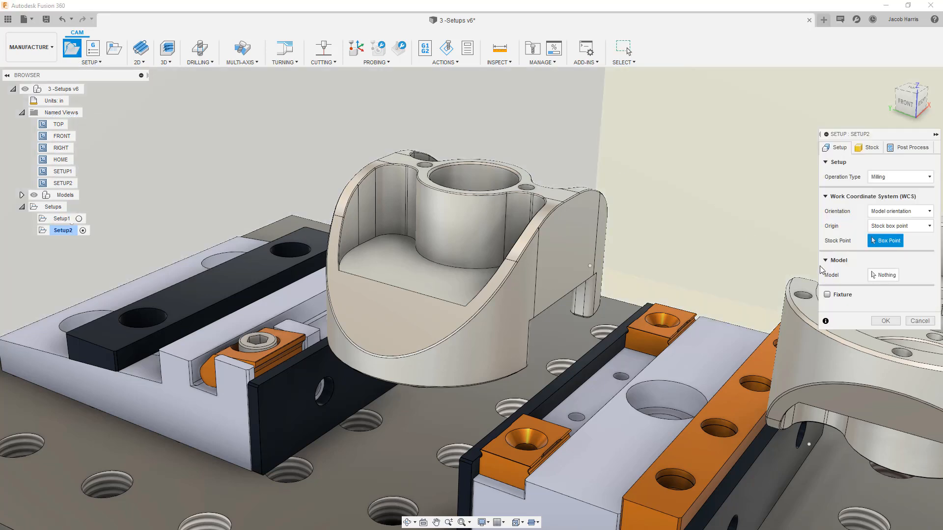
{"action": "left_click", "coordinate": [883, 275]}
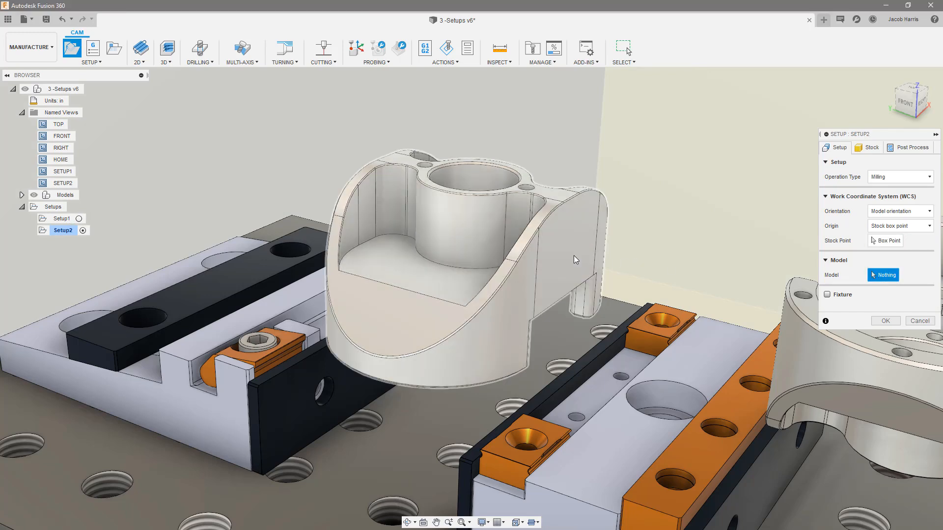
{"action": "left_click", "coordinate": [577, 259]}
Enable fixtures for Setup2 and select the vise bodies on both sides of the bracket.
{"action": "left_click", "coordinate": [827, 295]}
{"action": "left_click", "coordinate": [609, 347]}
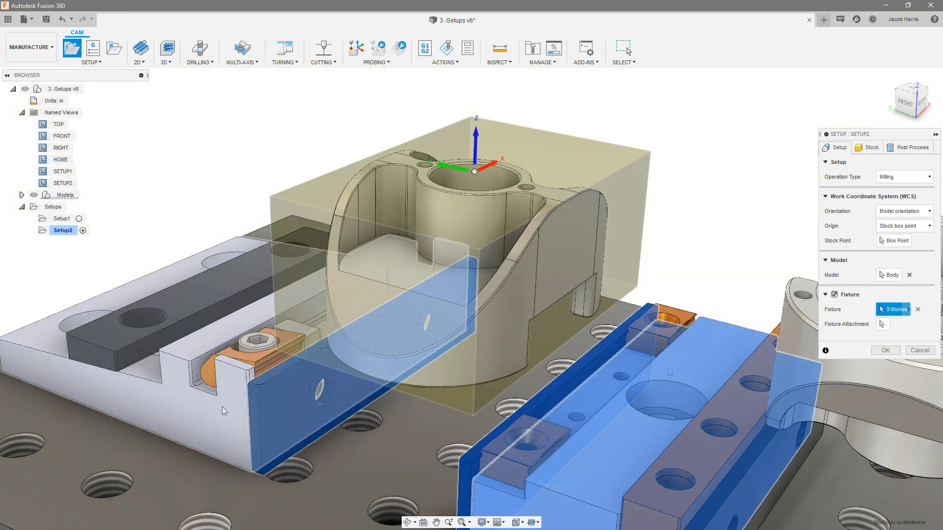
{"action": "left_click", "coordinate": [223, 411]}
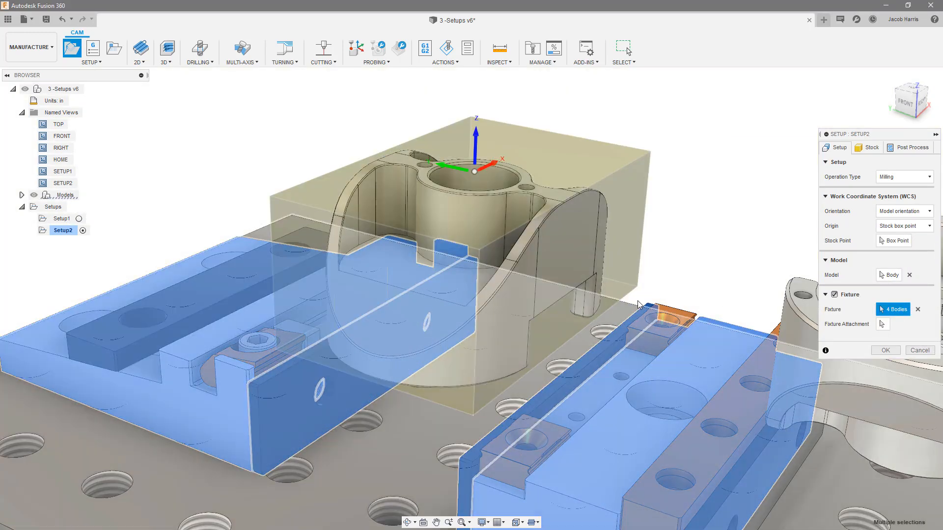
Orient the WCS with the bracket's flat pocket floor as Z axis and a vise edge as X axis, flipping the X direction.
{"action": "left_click", "coordinate": [890, 211]}
{"action": "left_click", "coordinate": [889, 236]}
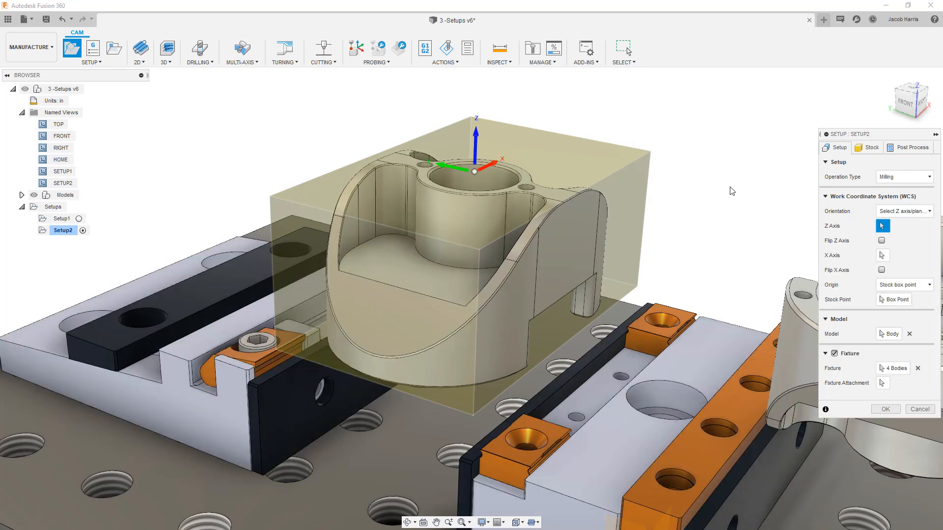
{"action": "left_click", "coordinate": [434, 284]}
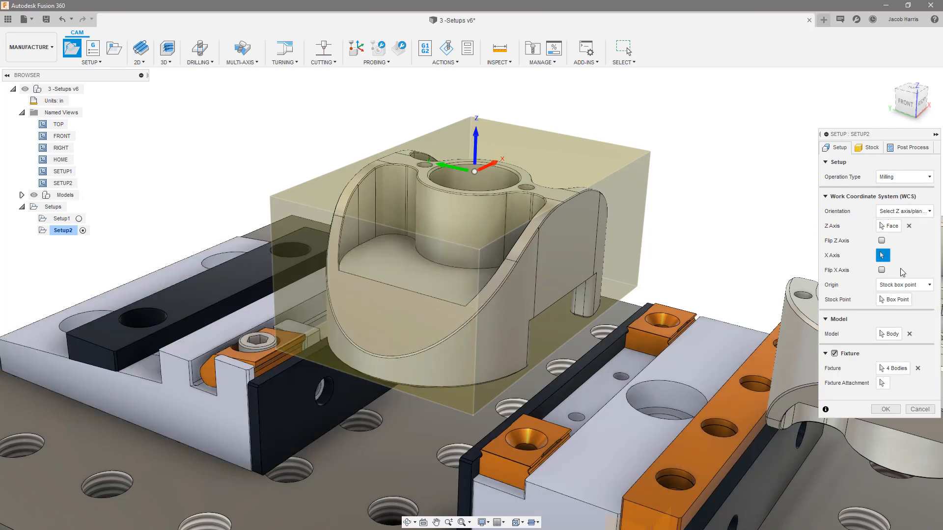
{"action": "left_click", "coordinate": [178, 360]}
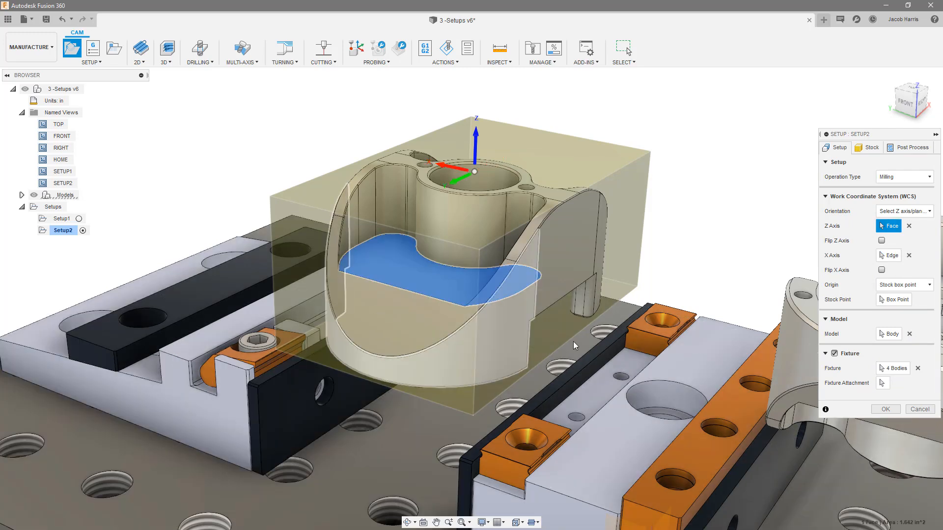
{"action": "left_click", "coordinate": [881, 270]}
Check the WCS origin options, keep Stock box point, and show the selectable box points.
{"action": "left_click", "coordinate": [902, 284]}
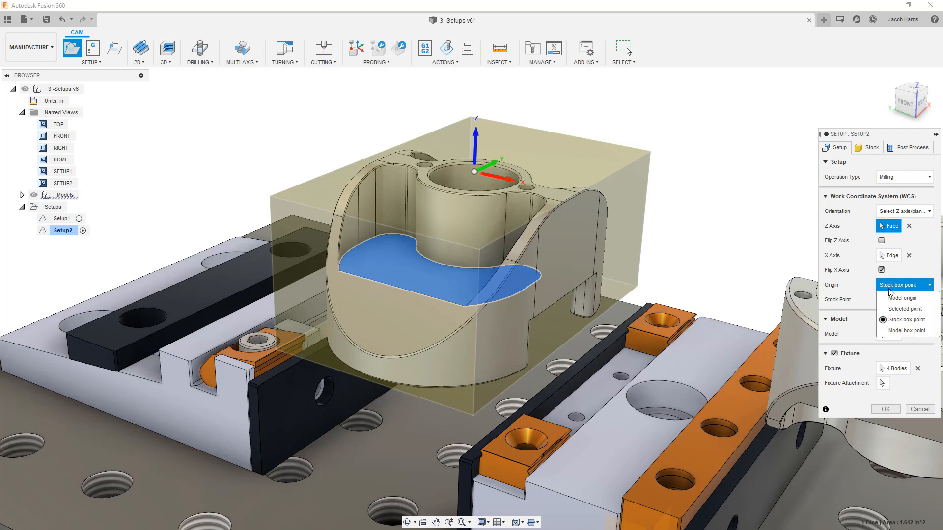
{"action": "left_click", "coordinate": [903, 320]}
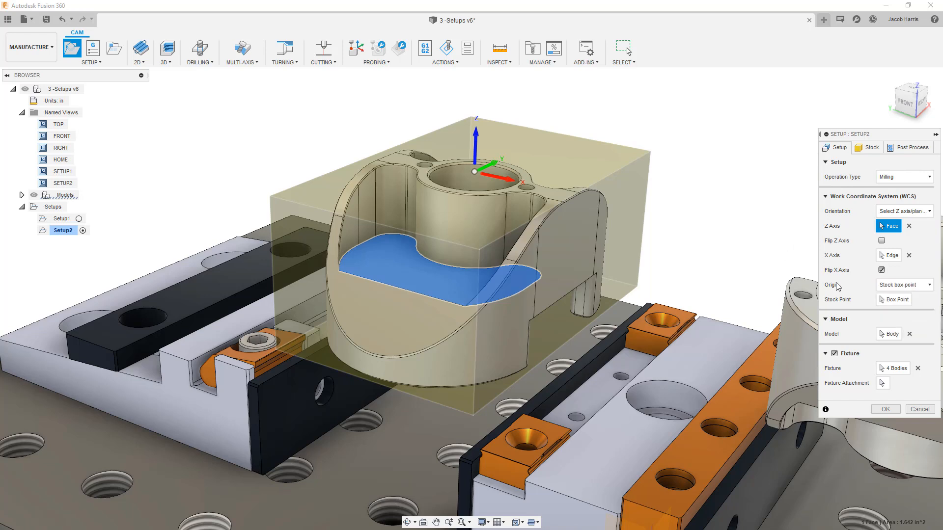
{"action": "left_click", "coordinate": [882, 300]}
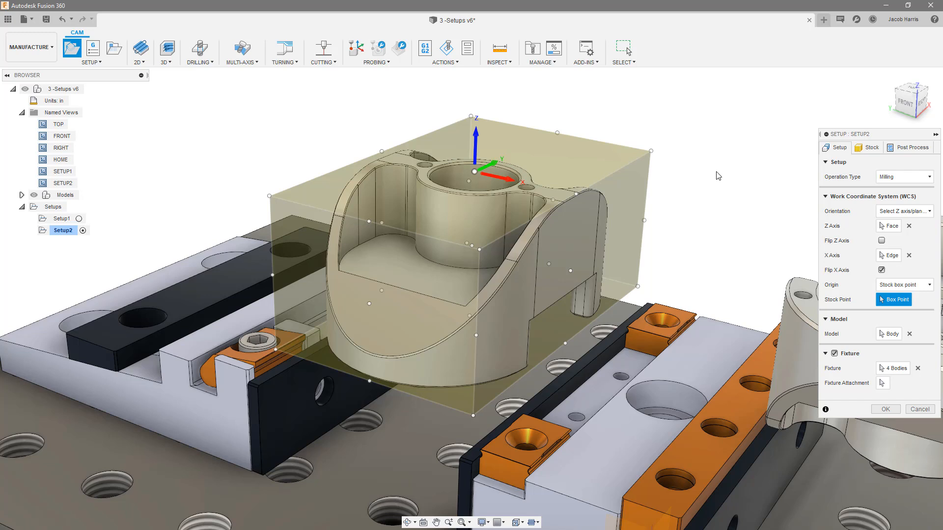
Define Setup2's stock with the From solid mode, using the Setup2Stock body from the model's Bodies folder.
{"action": "left_click", "coordinate": [867, 147]}
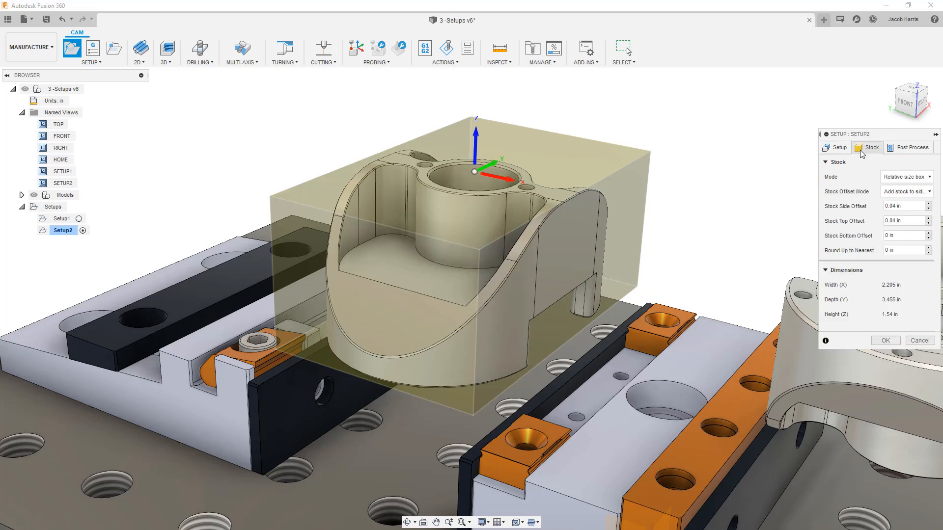
{"action": "left_click", "coordinate": [887, 178]}
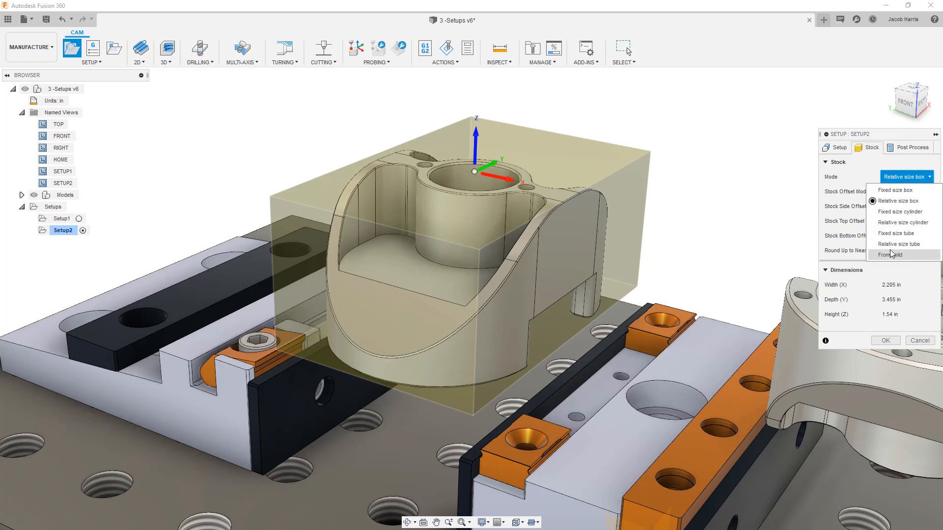
{"action": "left_click", "coordinate": [890, 255]}
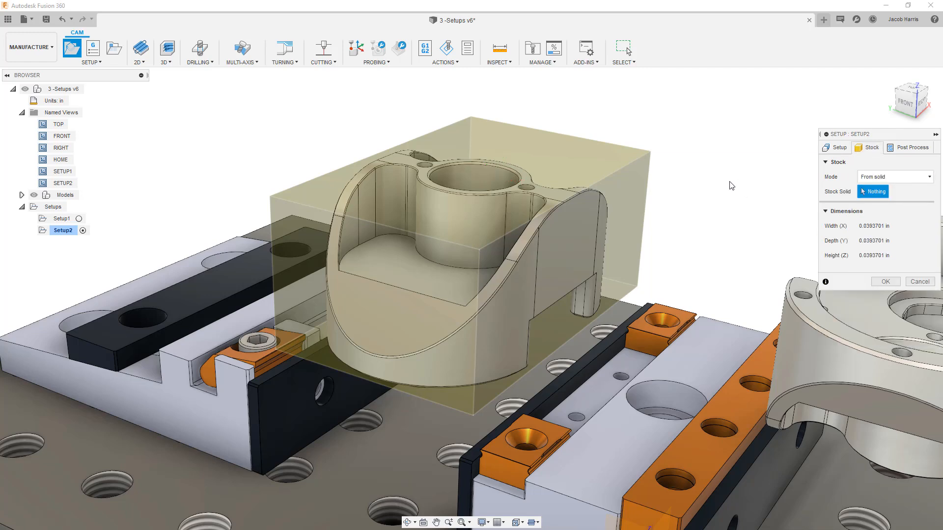
{"action": "left_click", "coordinate": [22, 195]}
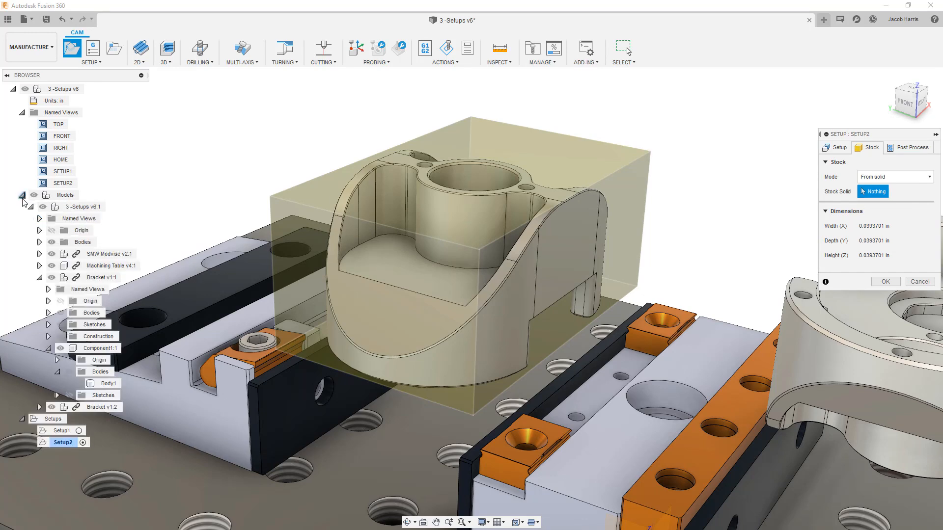
{"action": "left_click", "coordinate": [40, 242]}
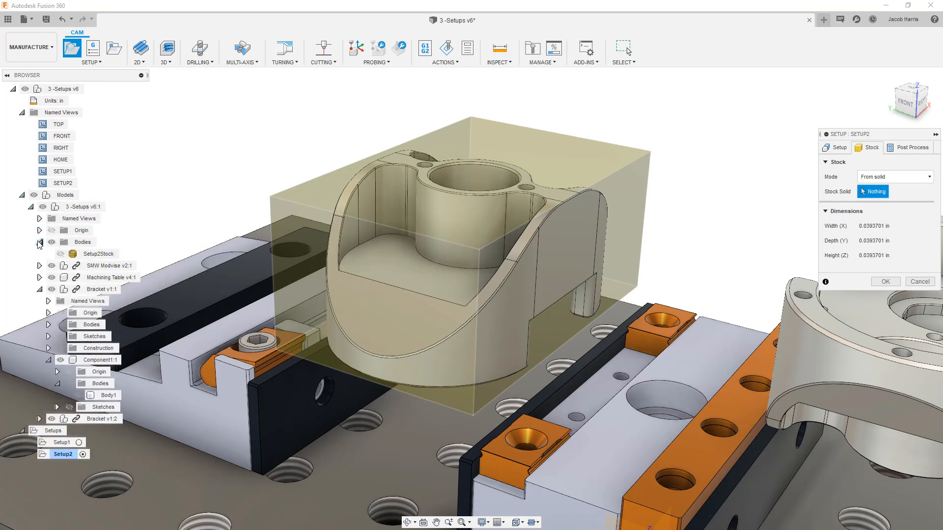
{"action": "left_click", "coordinate": [99, 254]}
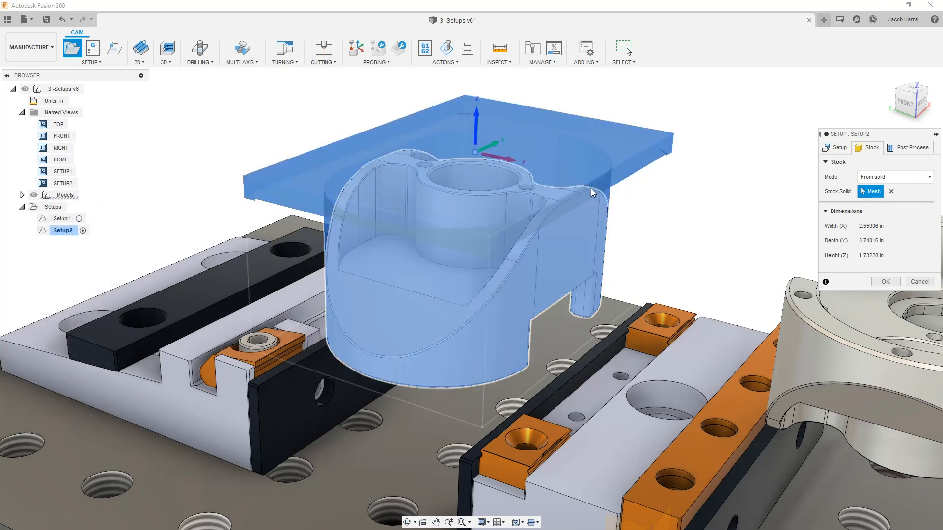
Set Setup2's machine WCS offset to 2 and finish the setup.
{"action": "left_click", "coordinate": [912, 147]}
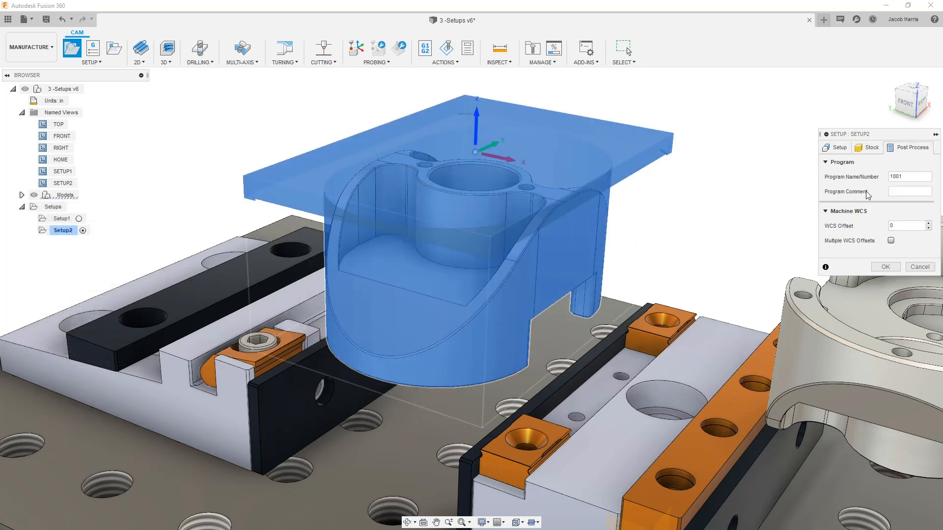
{"action": "double_click", "coordinate": [892, 225]}
{"action": "type", "text": "2"}
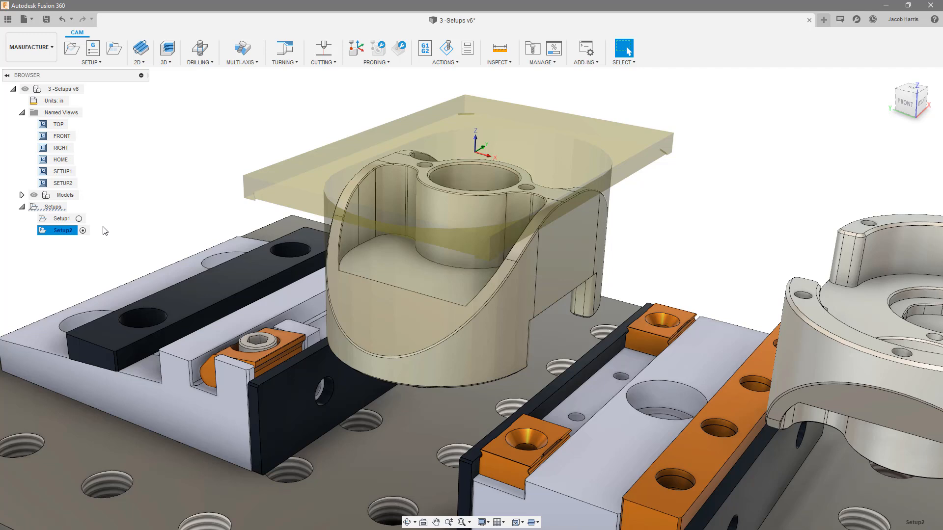
Make Setup1 the active setup, restore the SETUP1 named view and select Setup1.
{"action": "left_click", "coordinate": [73, 219], "text": "ctrl"}
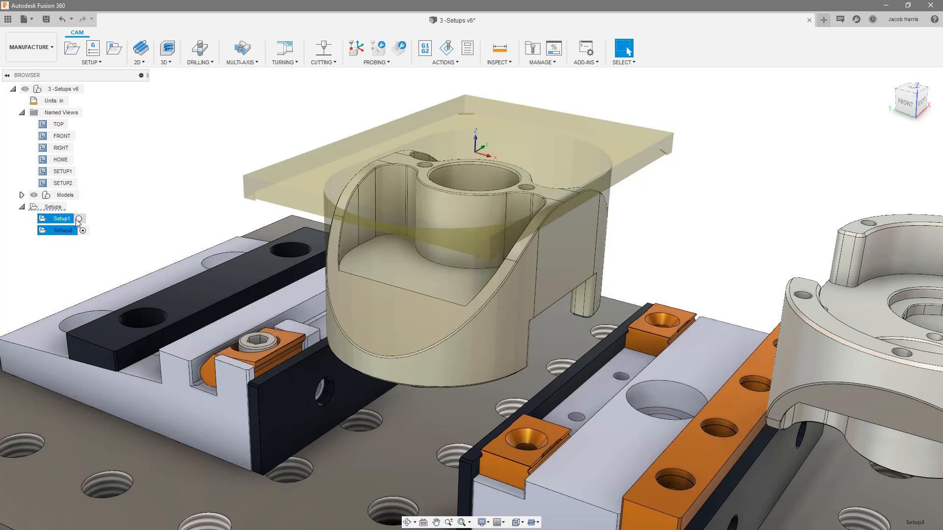
{"action": "left_click", "coordinate": [79, 219]}
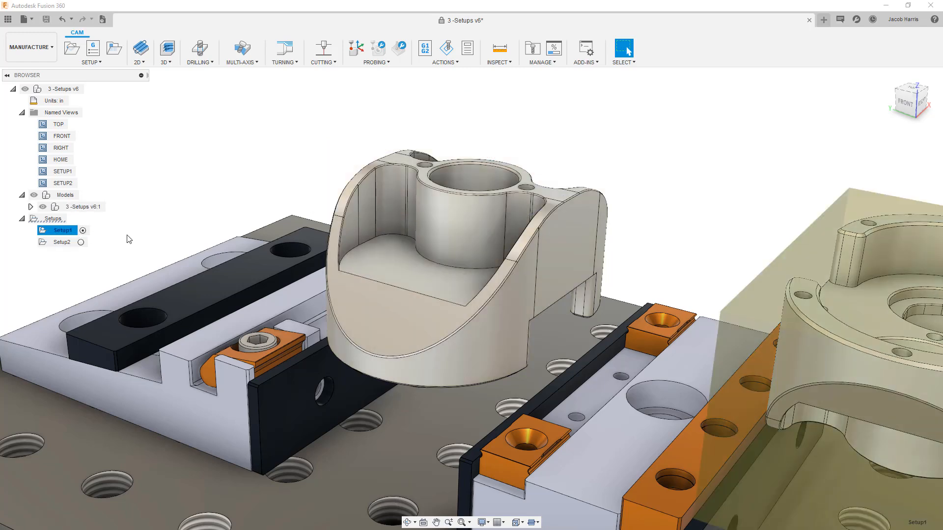
{"action": "double_click", "coordinate": [62, 172]}
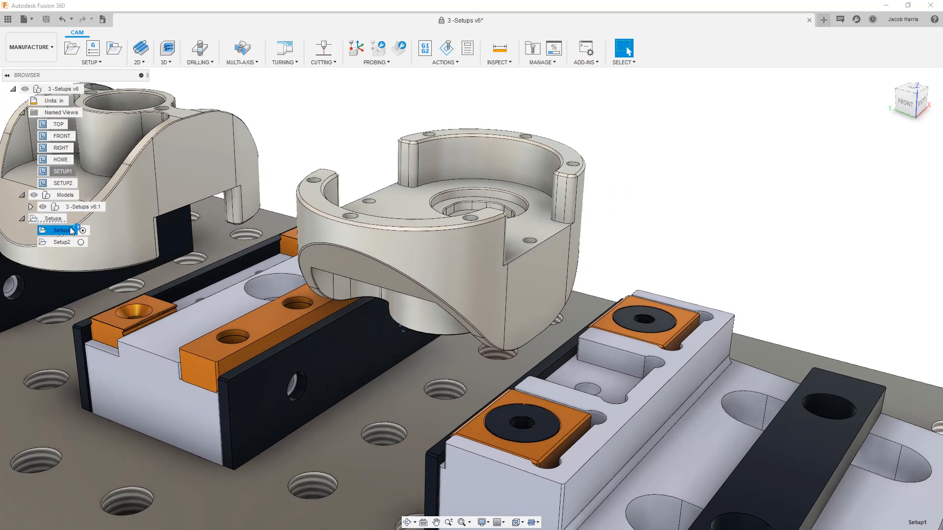
{"action": "left_click", "coordinate": [72, 231]}
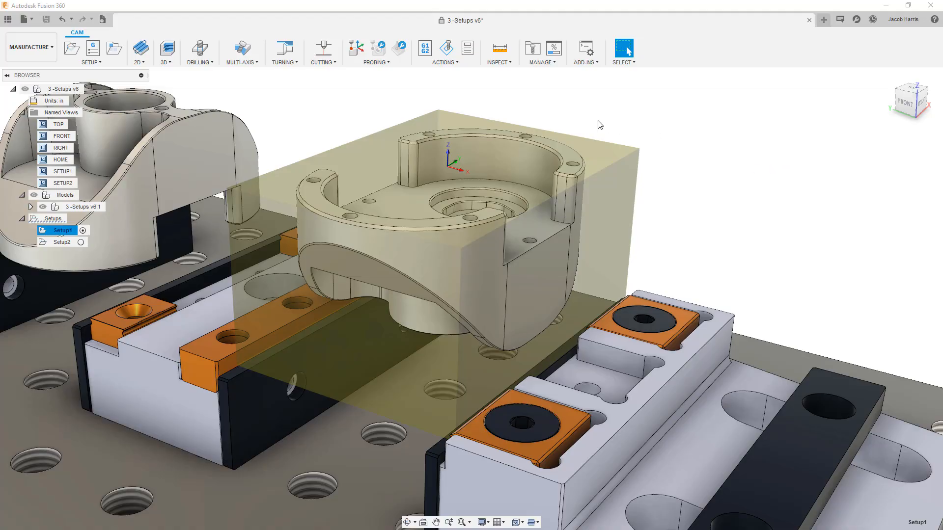
Start a WCS probing operation in Setup1 with the #2 Ø0.1" probe from the document's tool library.
{"action": "left_click", "coordinate": [363, 53]}
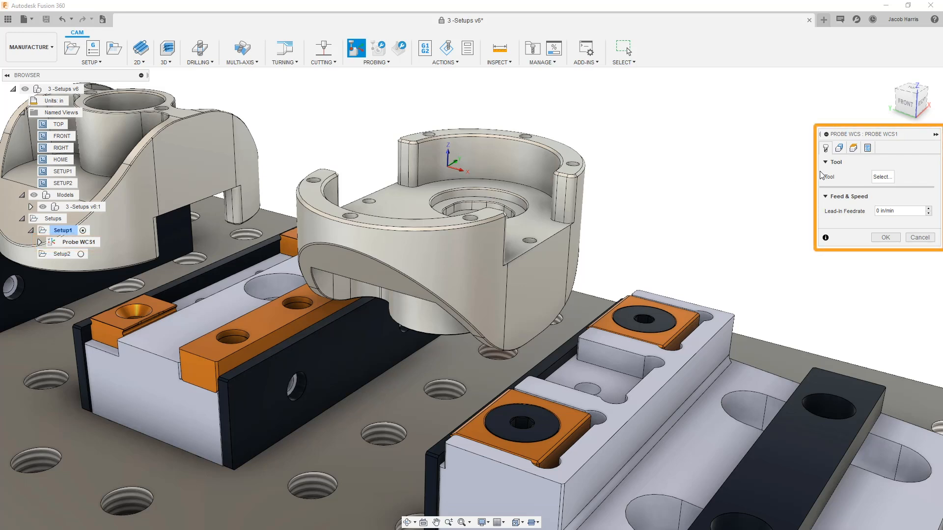
{"action": "left_click", "coordinate": [877, 178]}
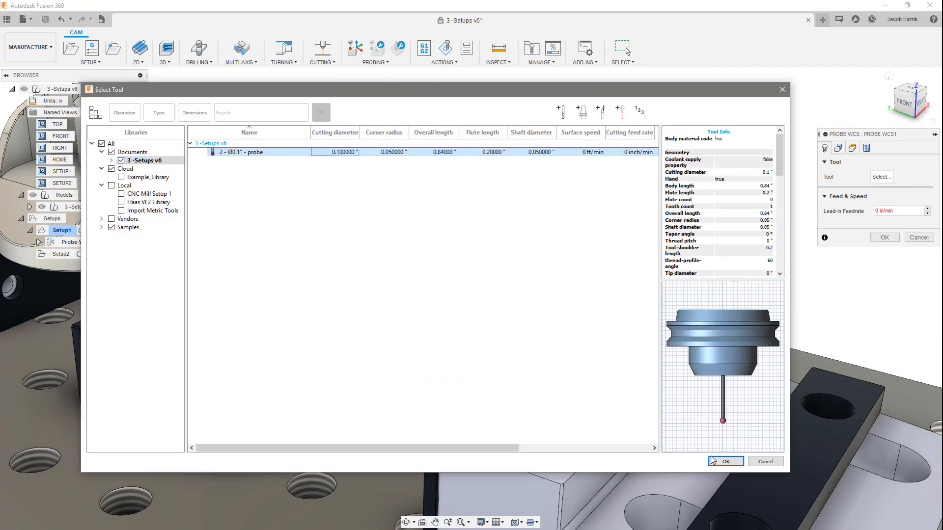
{"action": "left_click", "coordinate": [725, 462]}
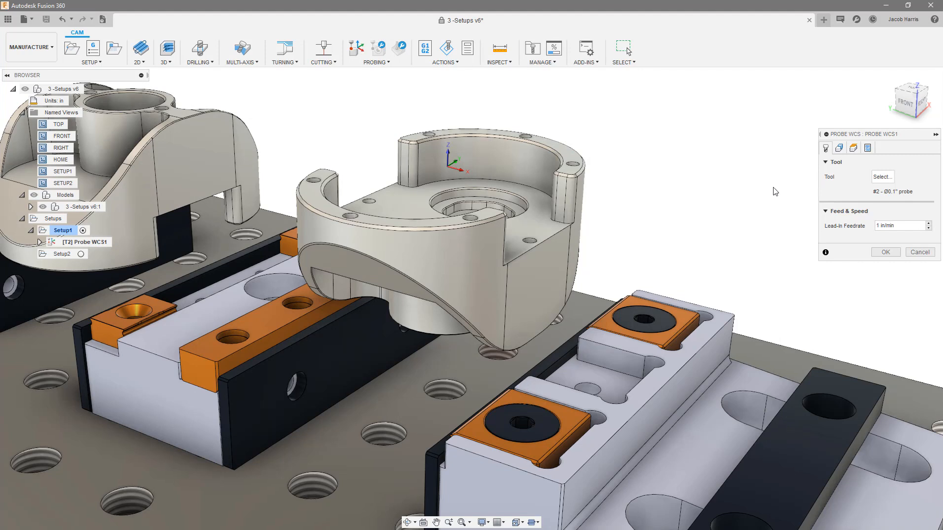
Set the probe mode to Stock and select the top face of the stock box as the probe surface.
{"action": "left_click", "coordinate": [841, 149]}
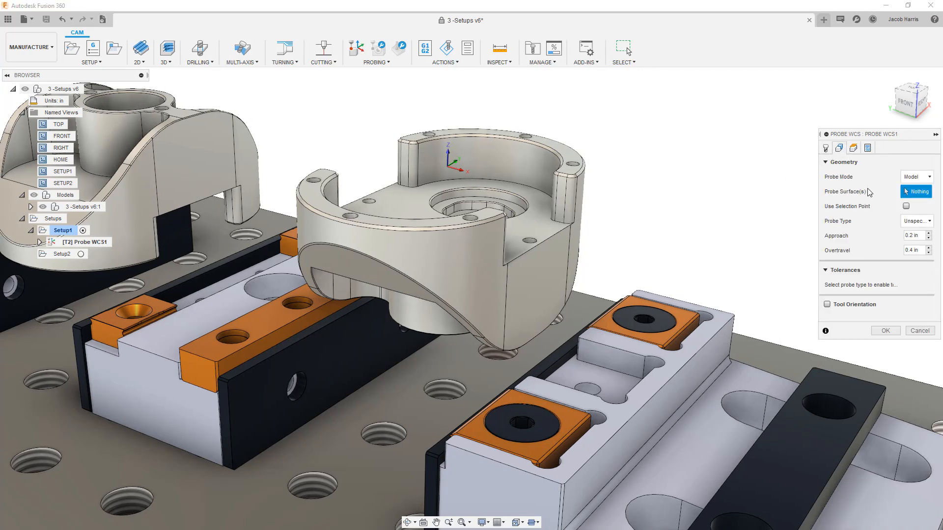
{"action": "left_click", "coordinate": [914, 176]}
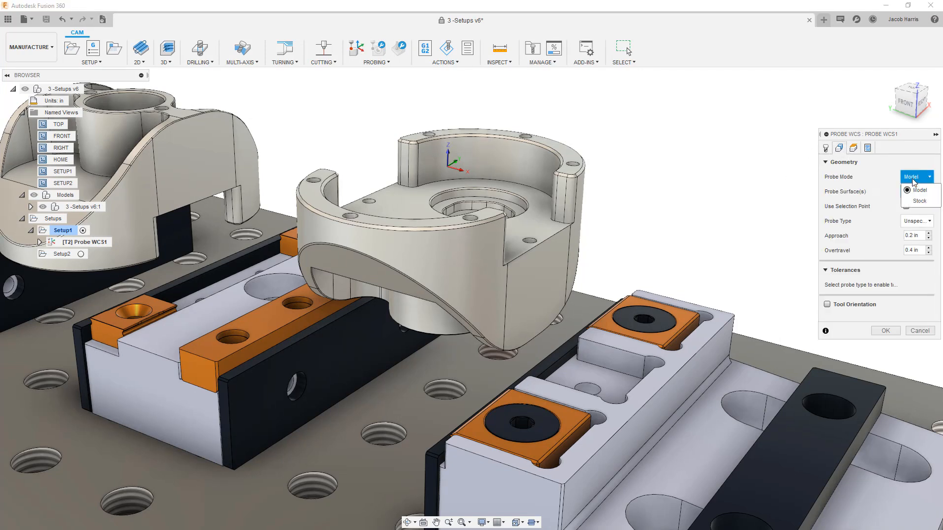
{"action": "left_click", "coordinate": [912, 205]}
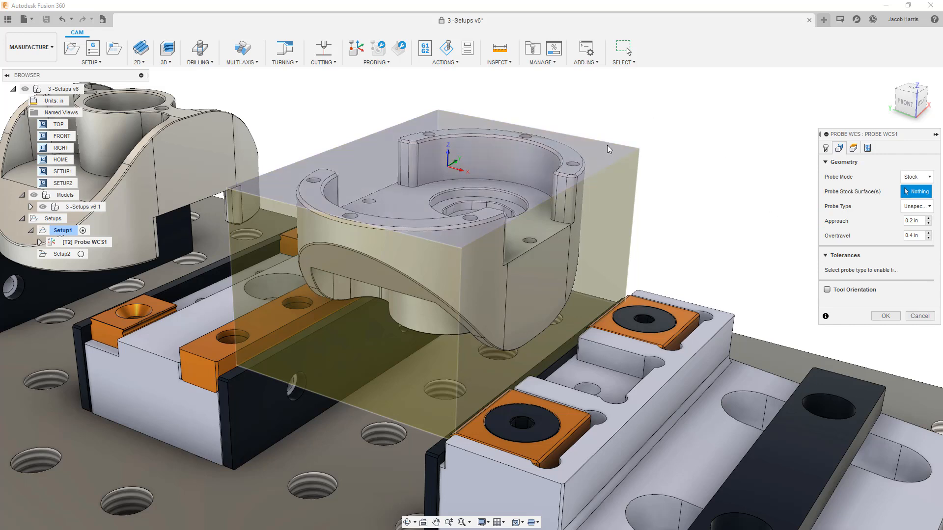
{"action": "left_click", "coordinate": [605, 160]}
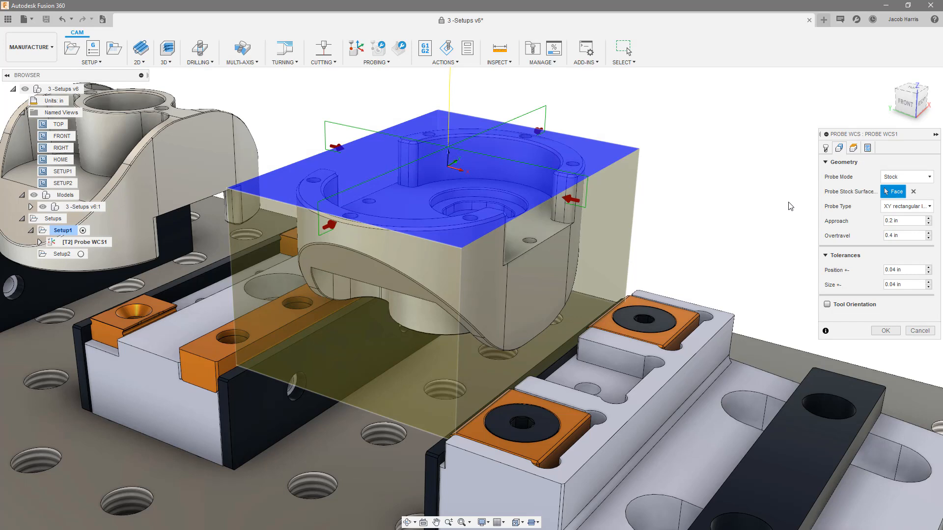
Try the Z surface probe type, return to XY rectangular boss, and review the approach and overtravel distances.
{"action": "left_click", "coordinate": [896, 213]}
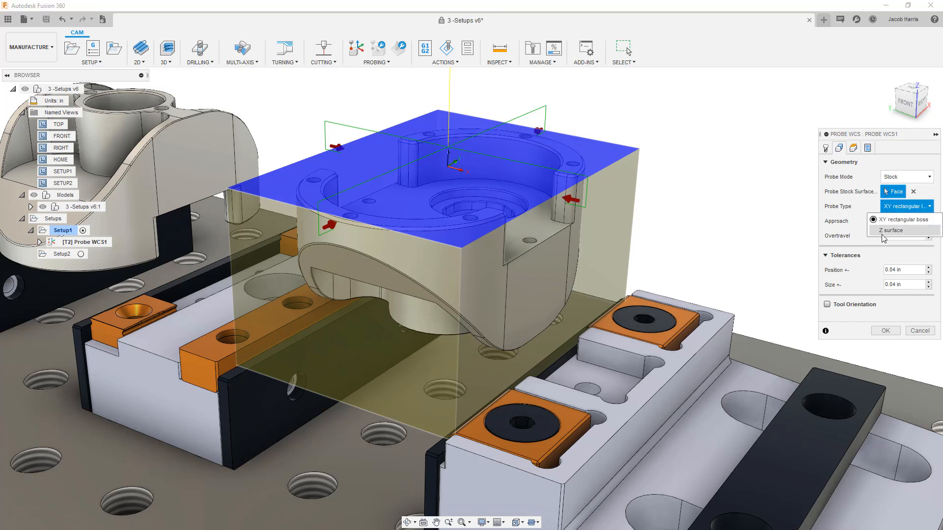
{"action": "left_click", "coordinate": [884, 231]}
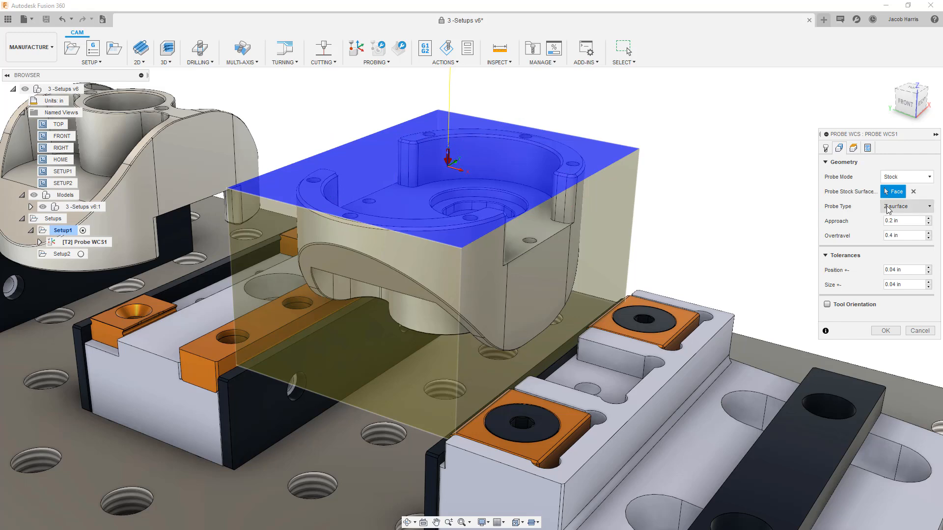
{"action": "left_click", "coordinate": [889, 209]}
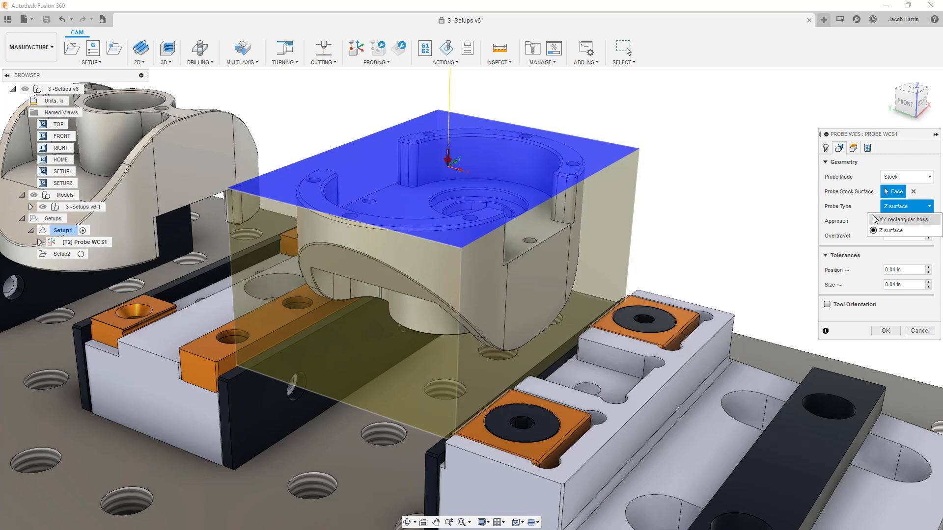
{"action": "left_click", "coordinate": [877, 219]}
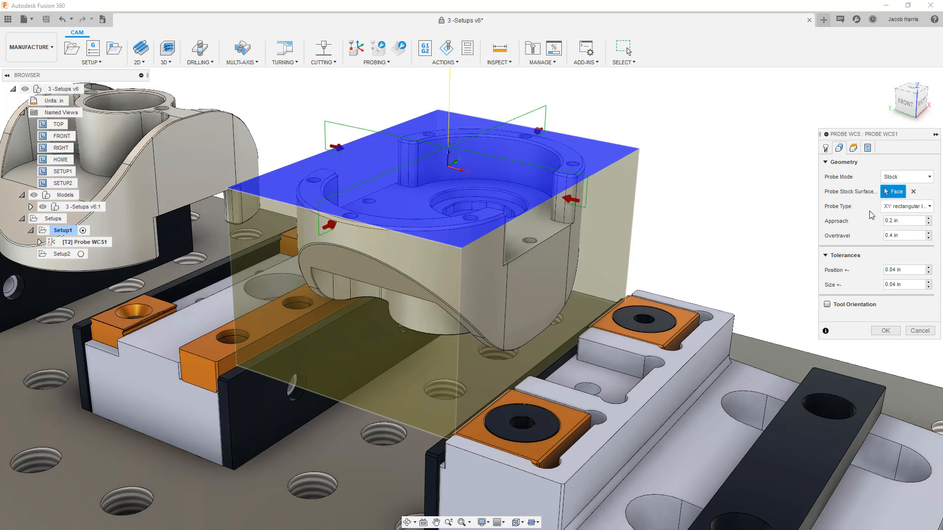
{"action": "left_click_drag", "start_coordinate": [900, 221], "coordinate": [876, 221]}
{"action": "left_click_drag", "start_coordinate": [912, 236], "coordinate": [886, 236]}
Override the probing operation's driving WCS with 3 and create the operation.
{"action": "left_click", "coordinate": [869, 150]}
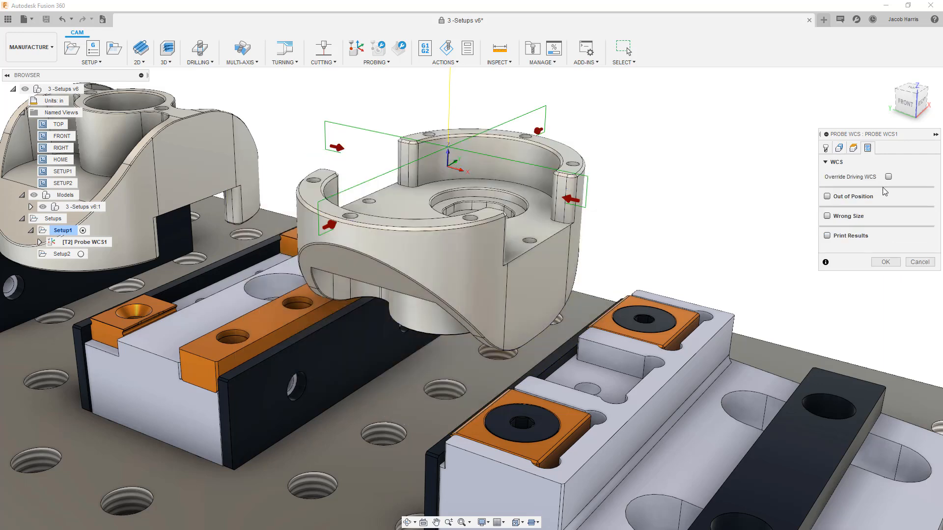
{"action": "left_click", "coordinate": [889, 178]}
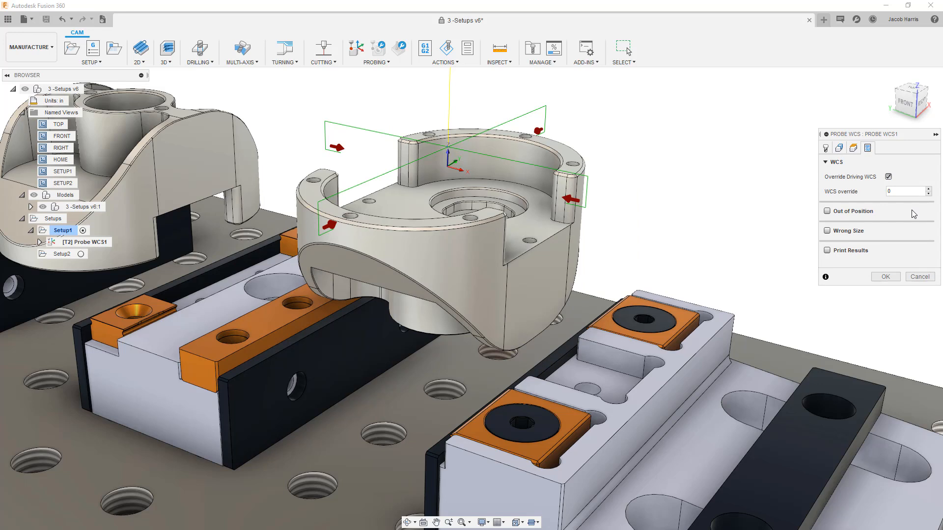
{"action": "left_click", "coordinate": [899, 192]}
{"action": "type", "text": "3"}
{"action": "left_click", "coordinate": [885, 277]}
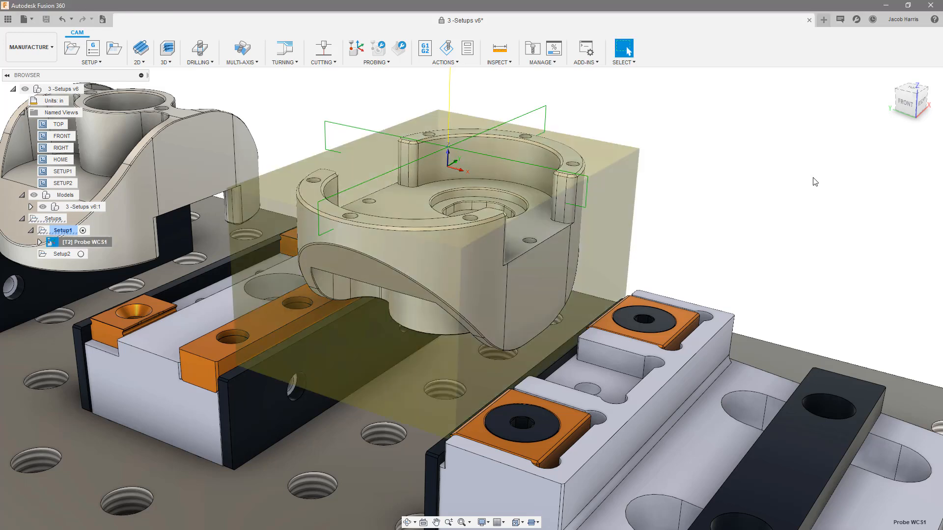
Restore the HOME view and play a simulation of Setup1's WCS probing operation.
{"action": "double_click", "coordinate": [60, 159]}
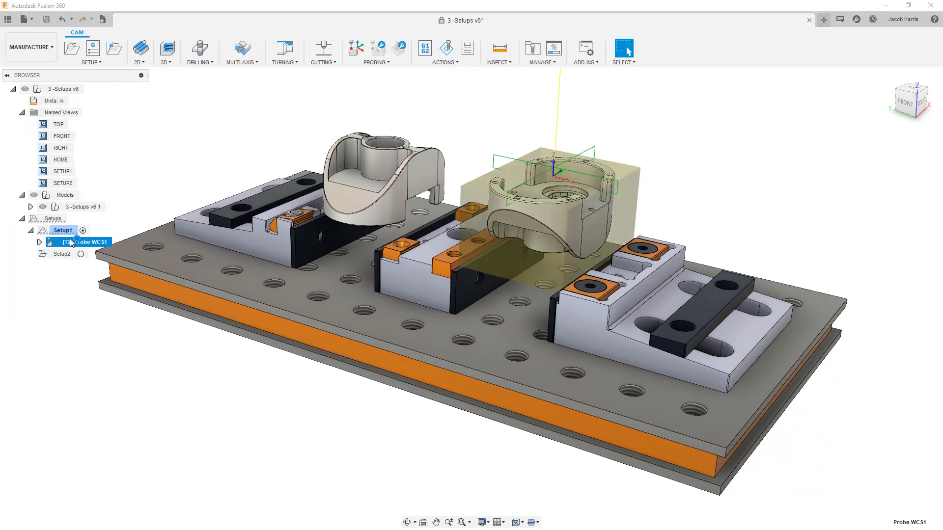
{"action": "right_click", "coordinate": [74, 230]}
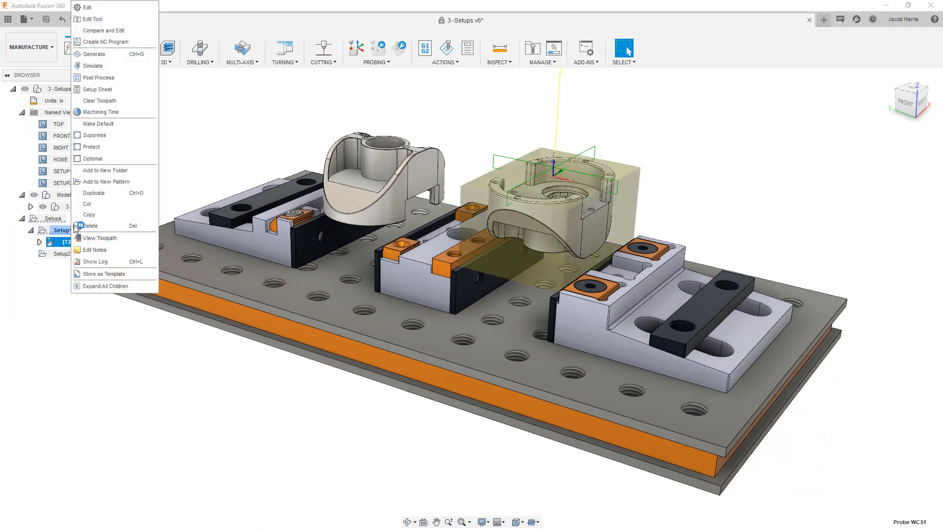
{"action": "left_click", "coordinate": [94, 66]}
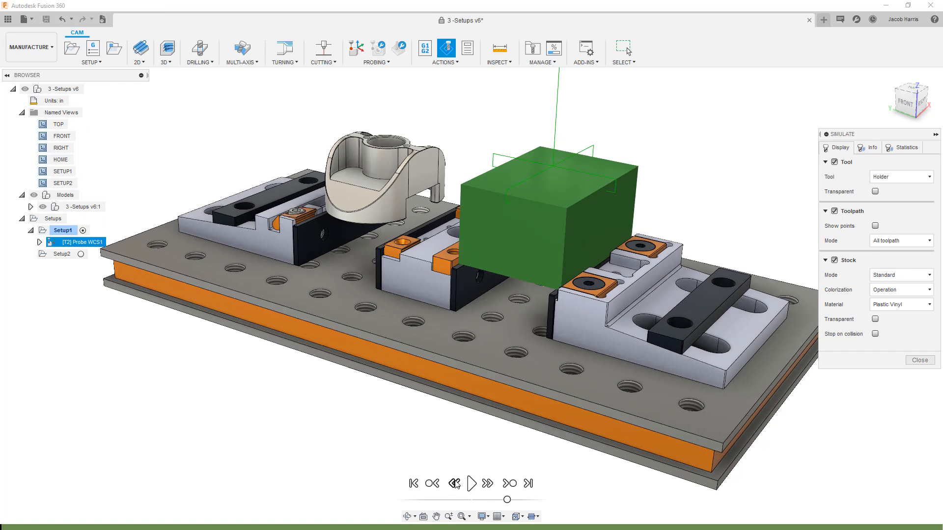
{"action": "left_click", "coordinate": [472, 483]}
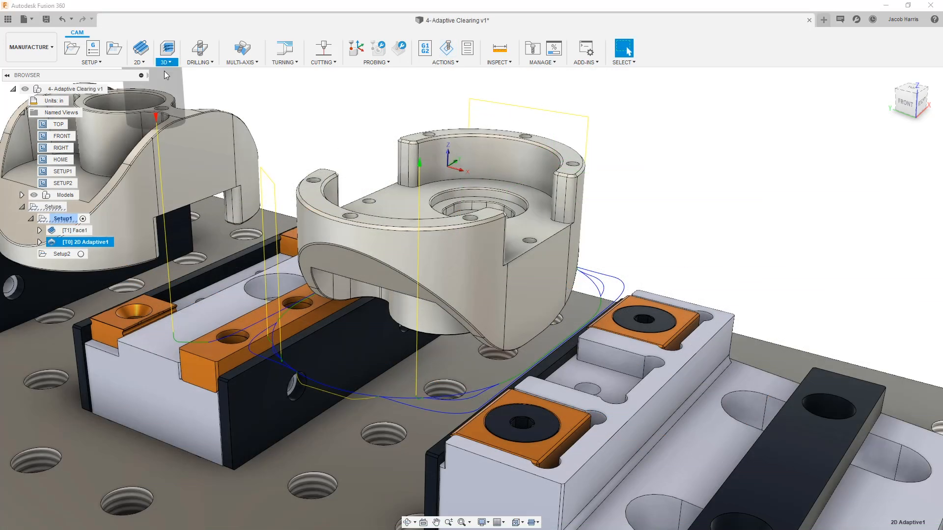
In the 4- Adaptive Clearing document, create a 3D Adaptive Clearing operation in Setup1 with the 1/2" flat end mill and default settings.
{"action": "left_click", "coordinate": [166, 62]}
{"action": "left_click", "coordinate": [172, 80]}
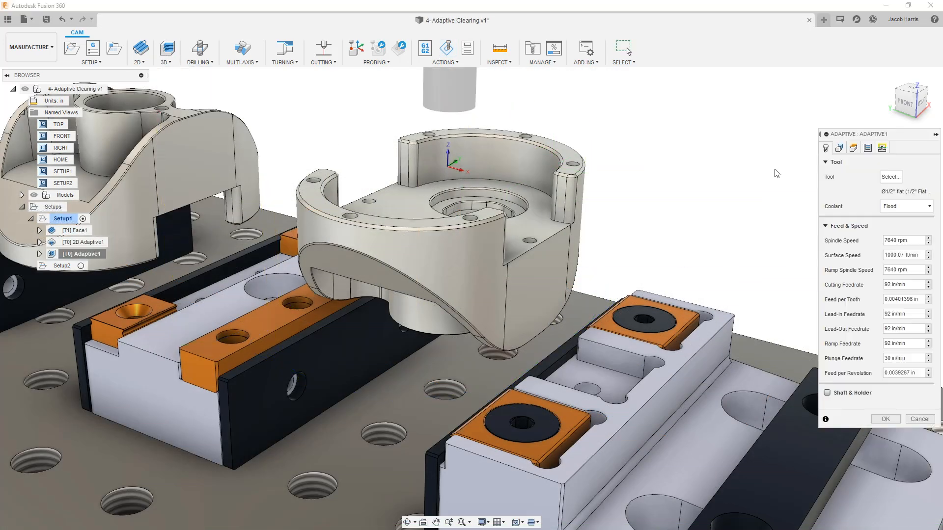
{"action": "left_click", "coordinate": [879, 417]}
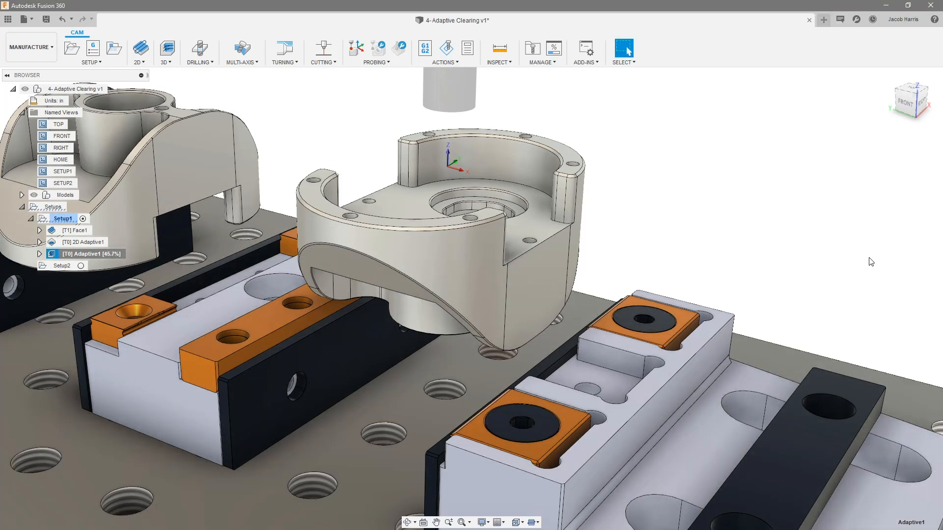